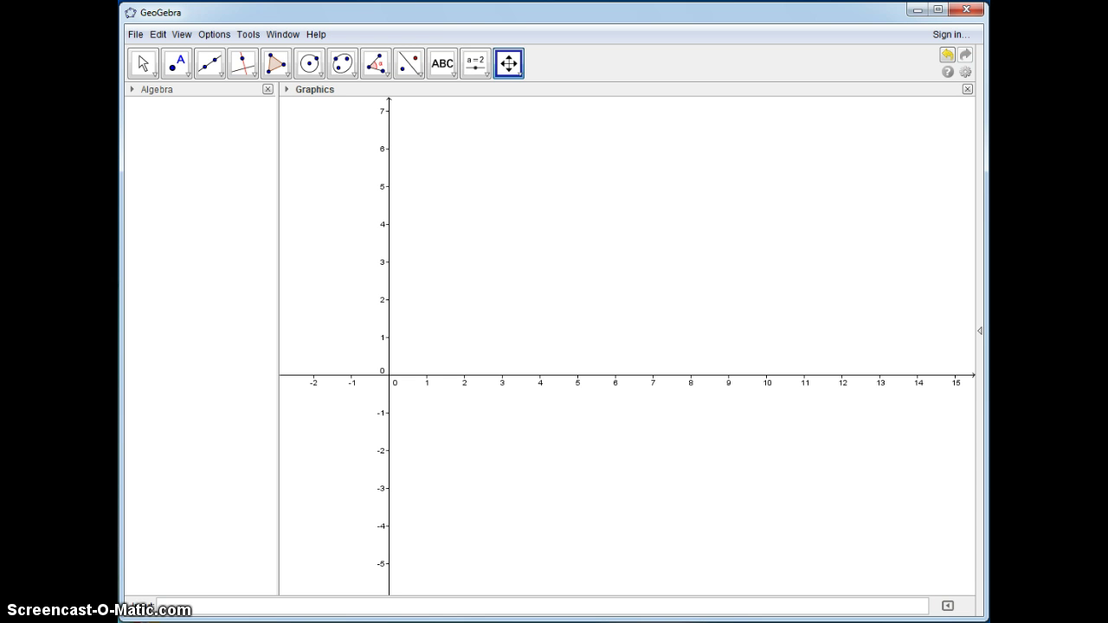
# - Place the text 'Parallelogram: A quad whose opposite sides are parallel' near the top of the canvas
pyautogui.click(442, 63)
pyautogui.click(601, 170)
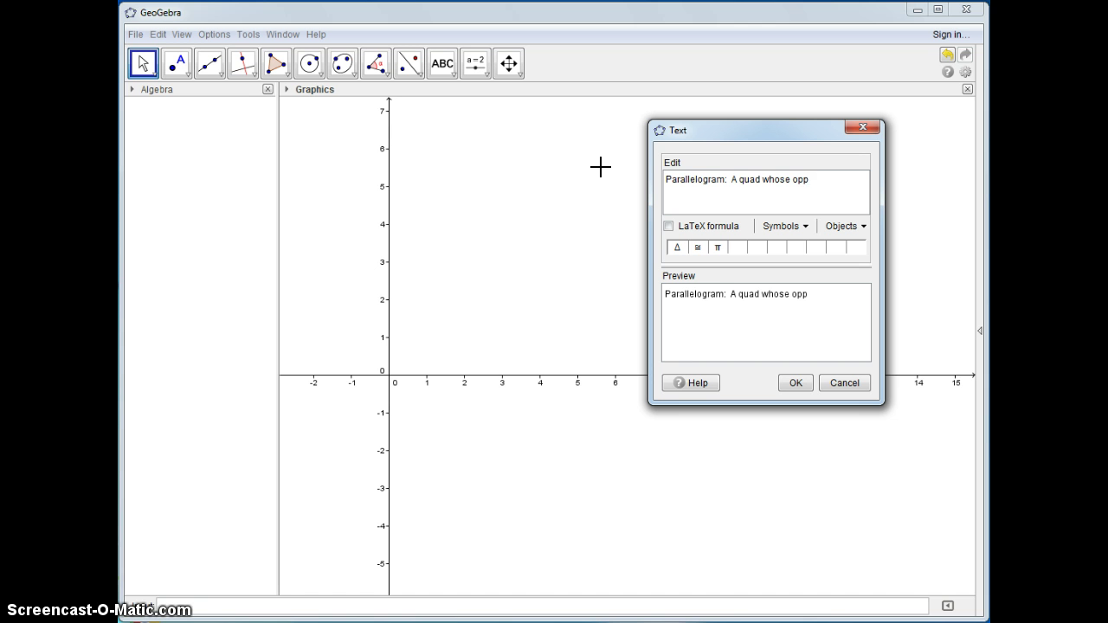
pyautogui.write('side')
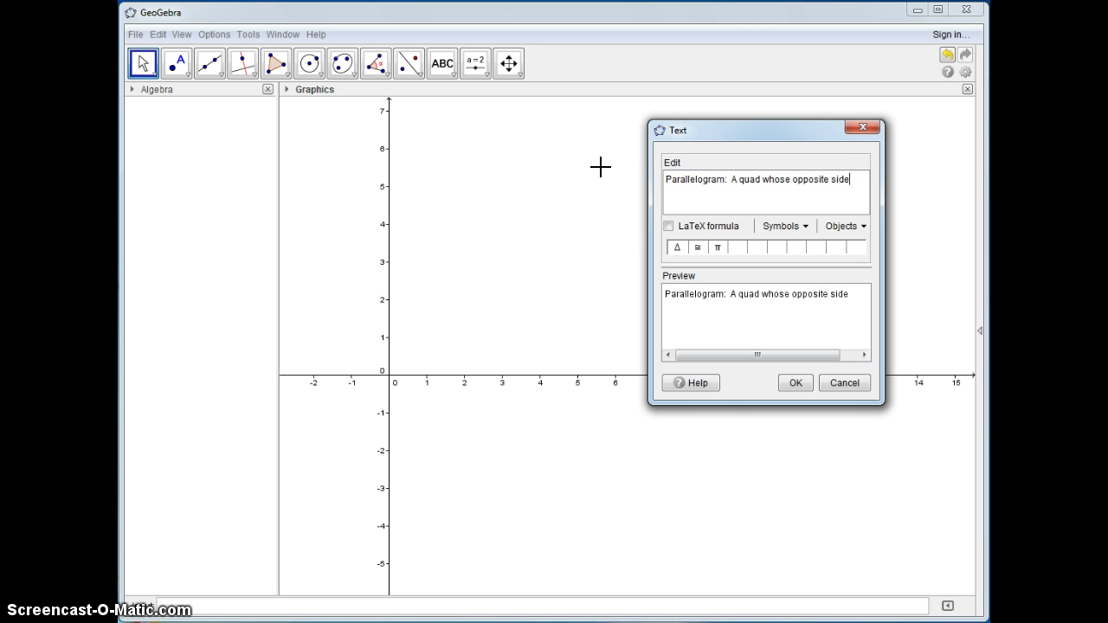
pyautogui.write('s are parallel')
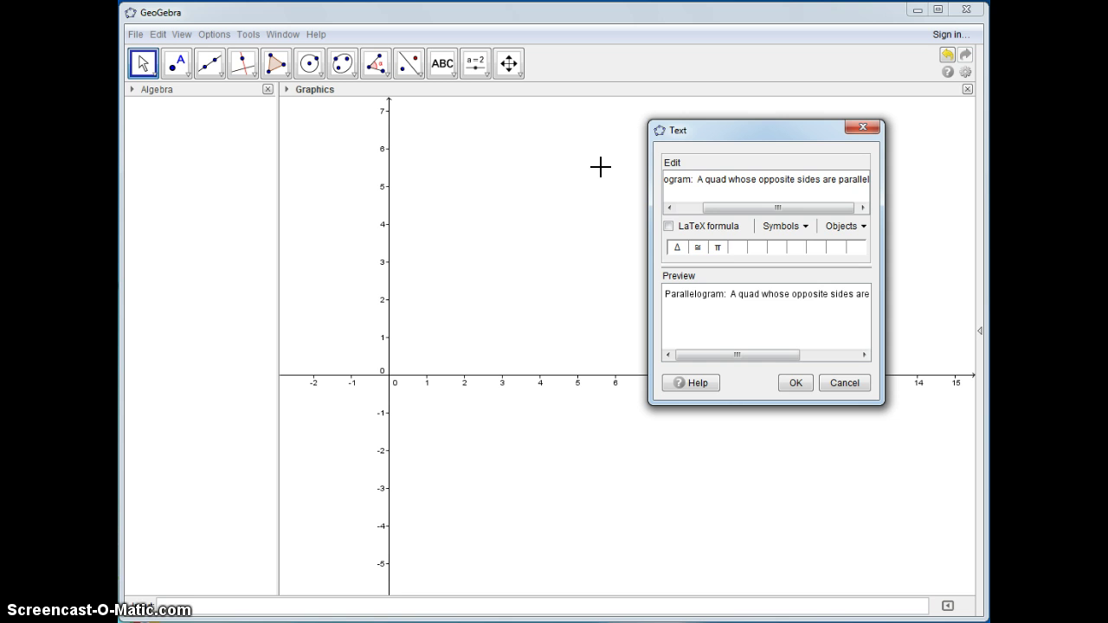
pyautogui.click(793, 383)
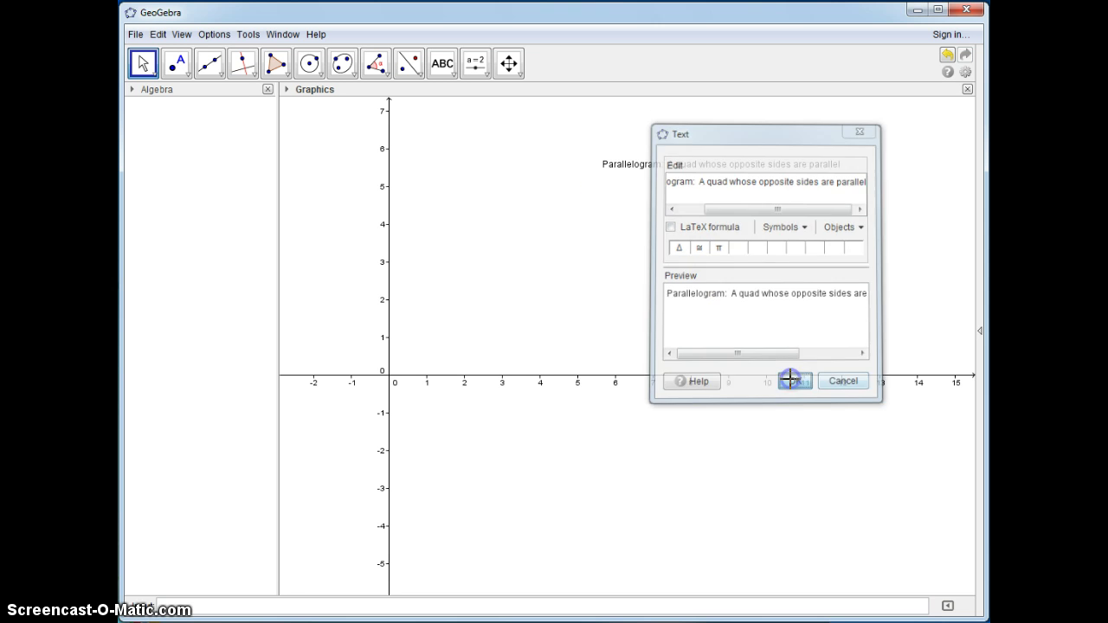
# - Draw line a through points A and B, add point C, and draw line b through C parallel to a
pyautogui.click(209, 63)
pyautogui.click(487, 228)
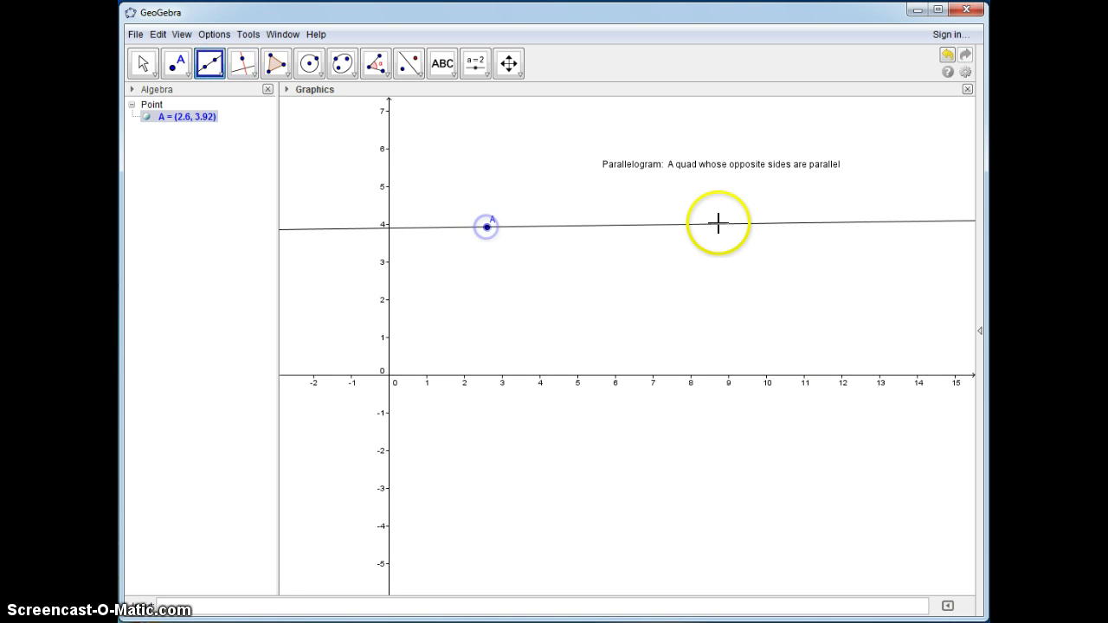
pyautogui.click(720, 224)
pyautogui.click(176, 63)
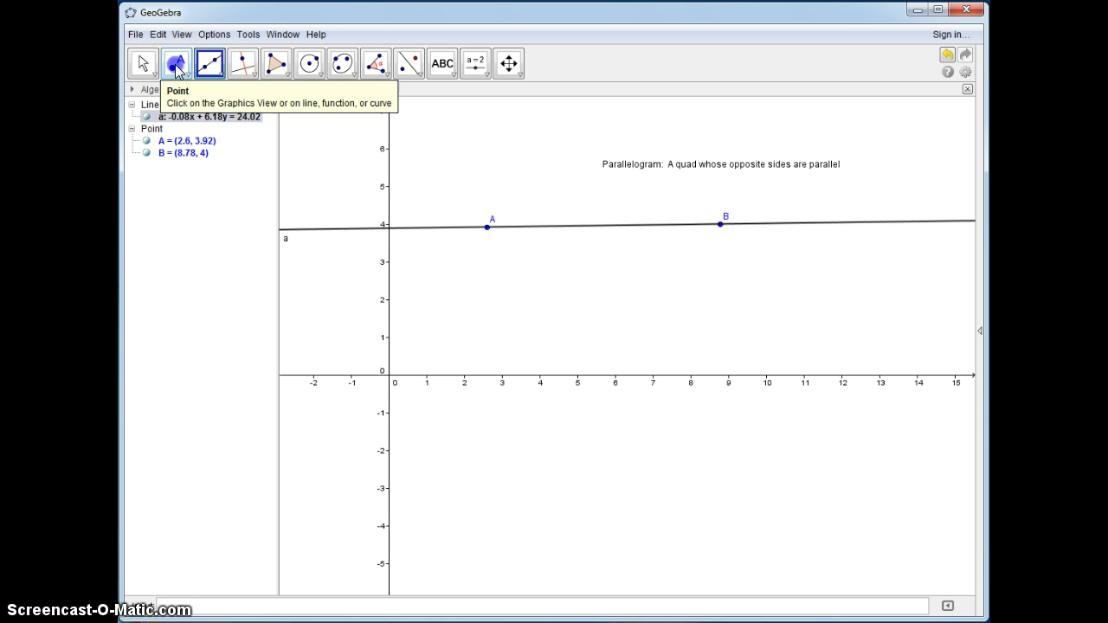
pyautogui.click(446, 310)
pyautogui.click(242, 71)
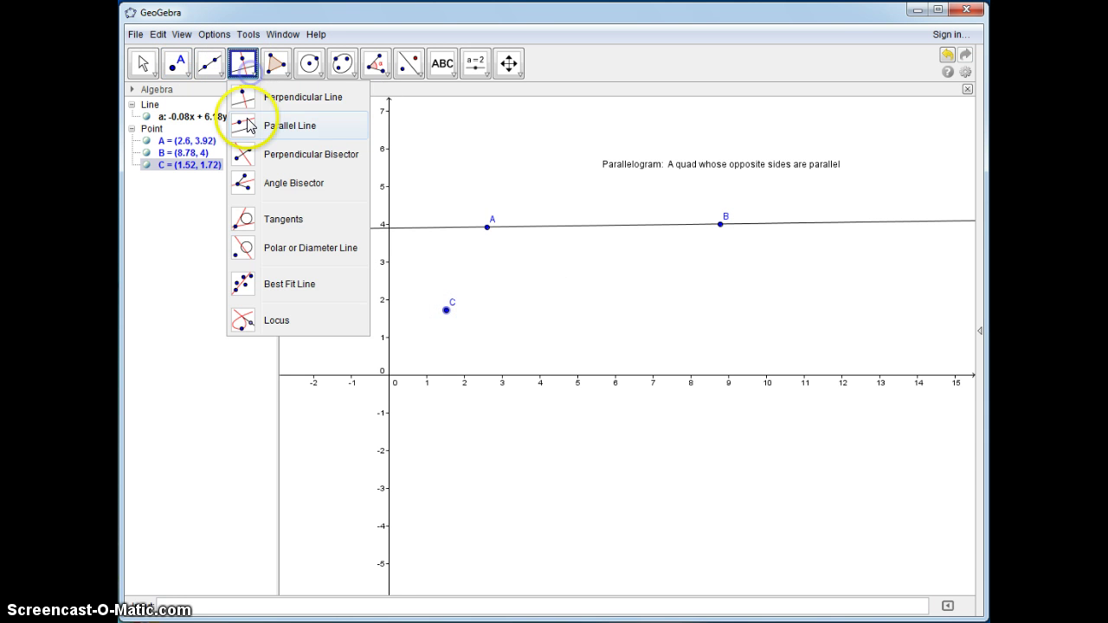
pyautogui.click(251, 121)
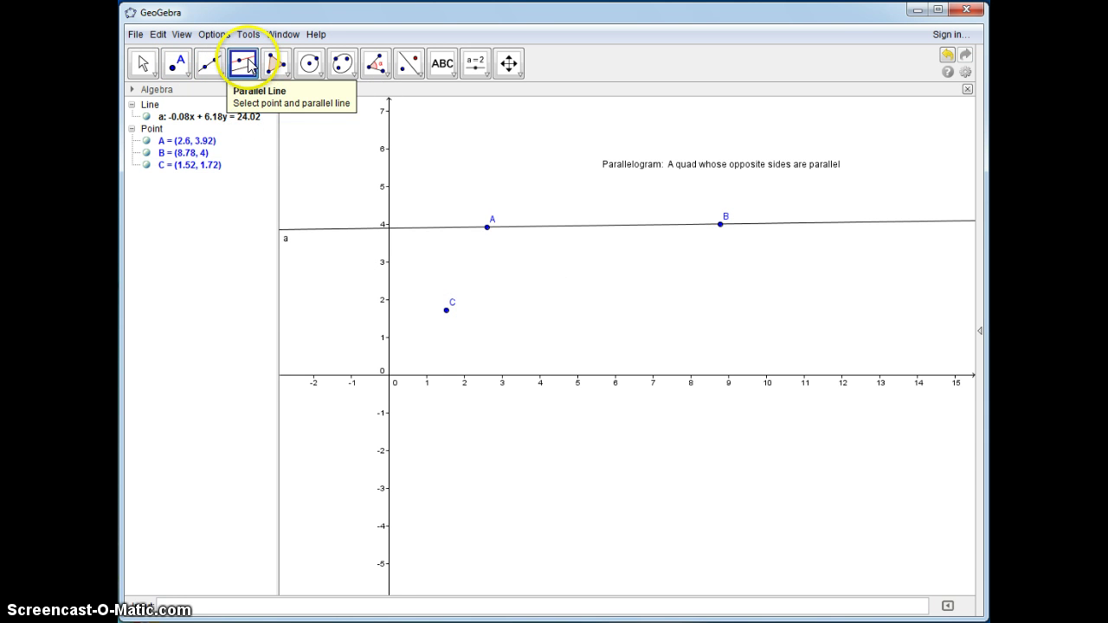
pyautogui.click(446, 310)
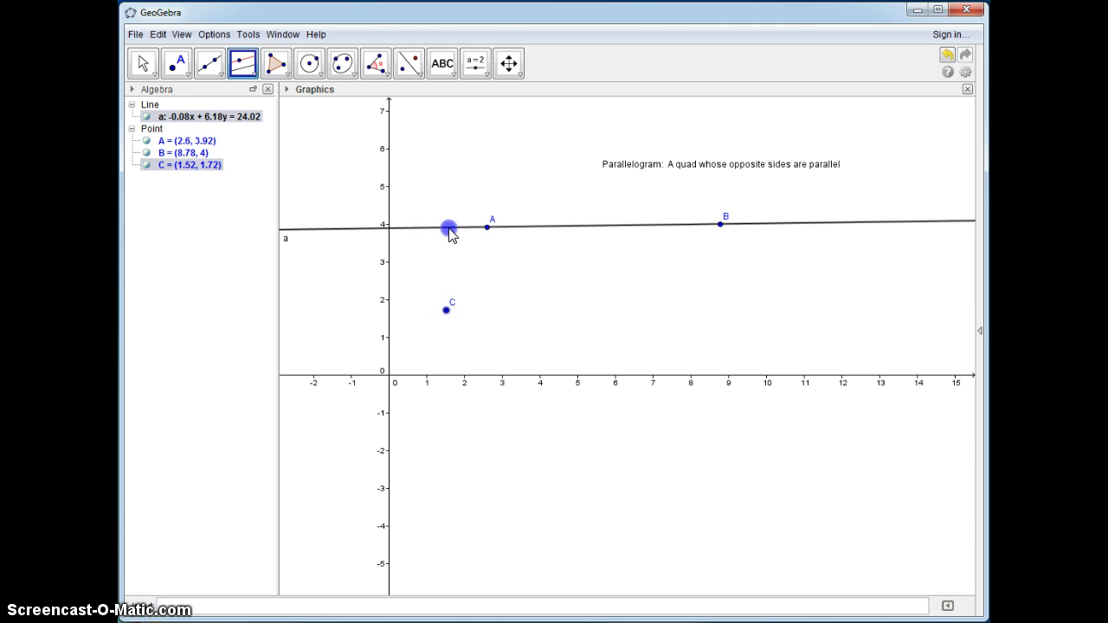
pyautogui.click(449, 230)
# - Draw line c through A and C, line d through B parallel to c, and intersect b and d
pyautogui.click(210, 63)
pyautogui.click(489, 228)
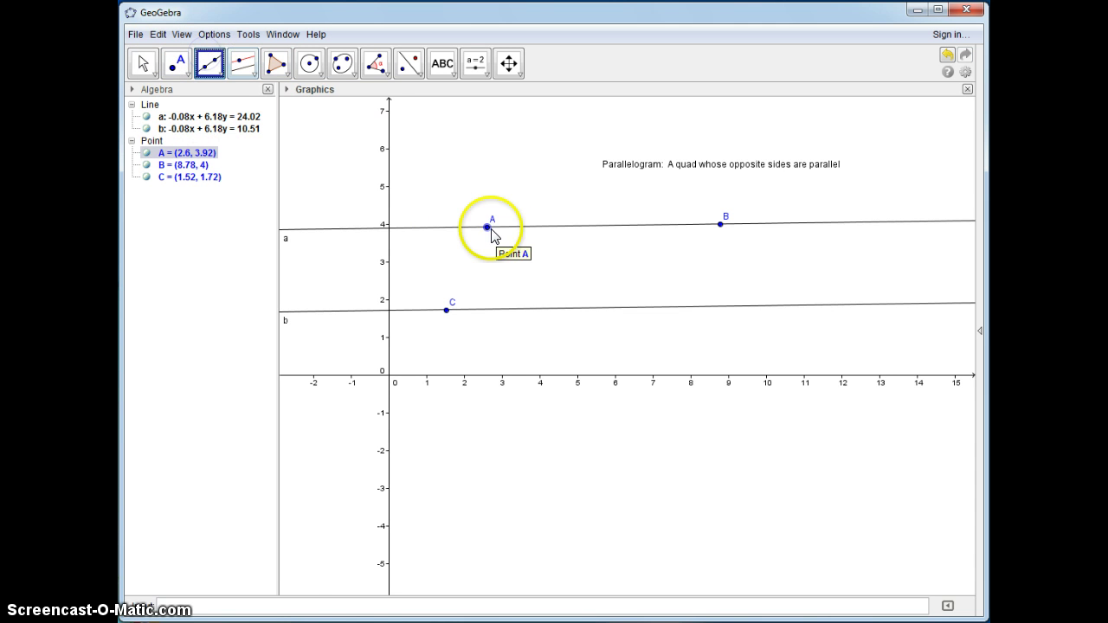
pyautogui.click(445, 310)
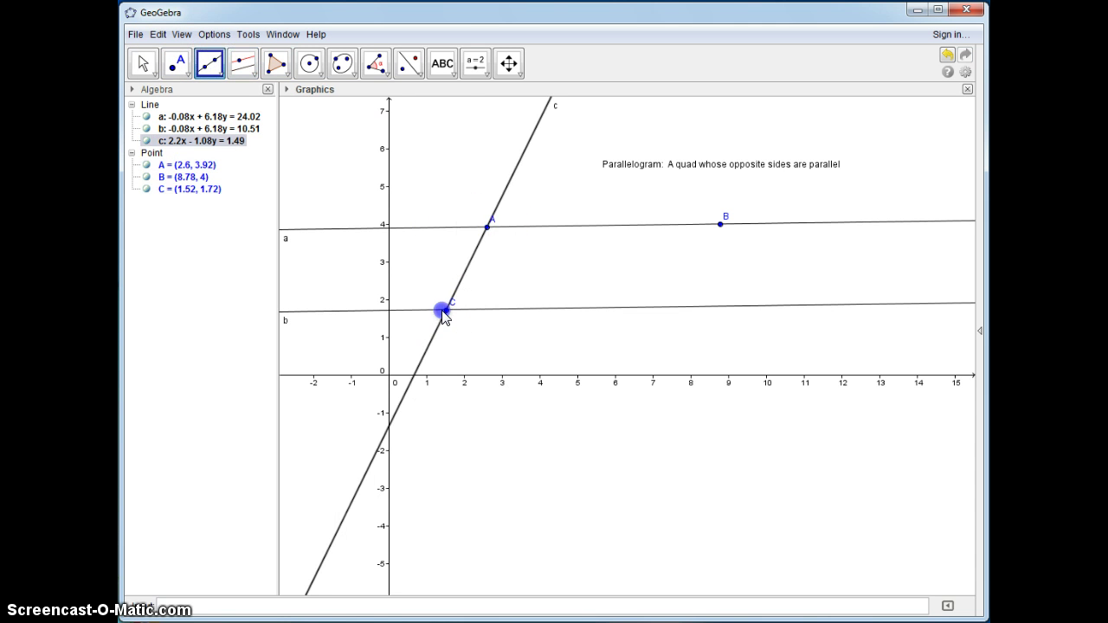
pyautogui.click(242, 63)
pyautogui.click(719, 224)
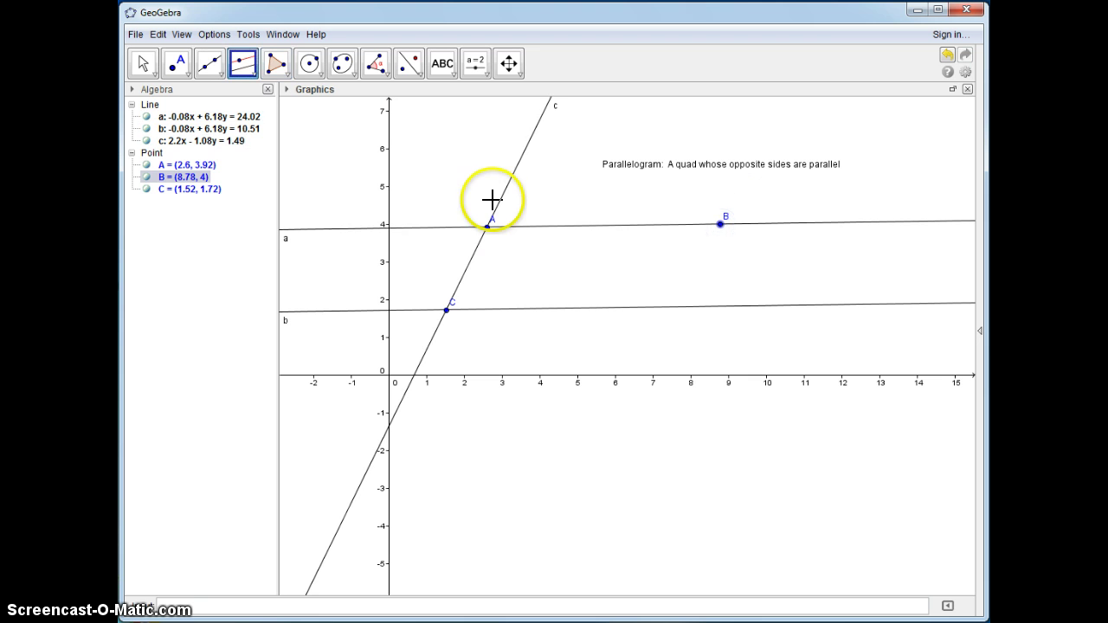
pyautogui.click(499, 200)
pyautogui.click(183, 75)
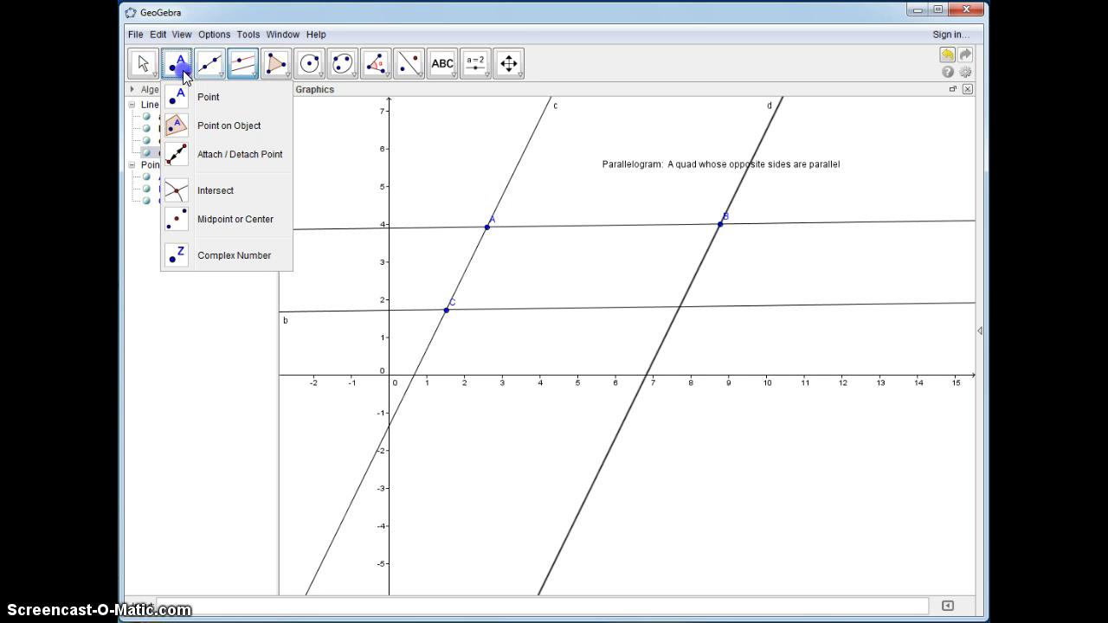
pyautogui.click(182, 186)
pyautogui.click(678, 309)
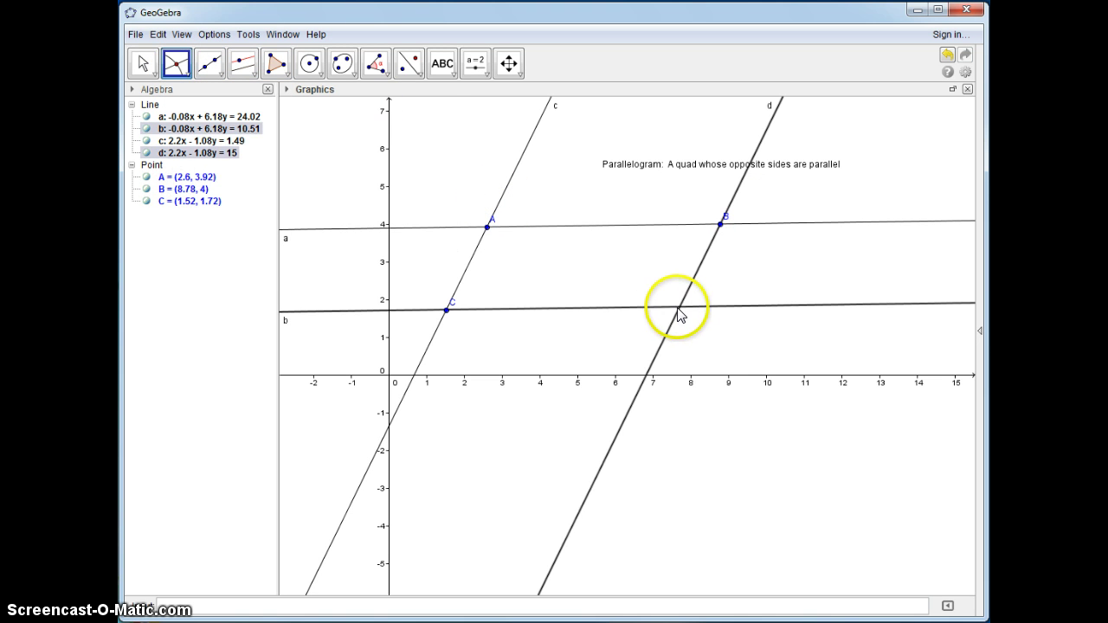
# - Create polygon A, C, D, B as the parallelogram
pyautogui.click(275, 63)
pyautogui.click(487, 225)
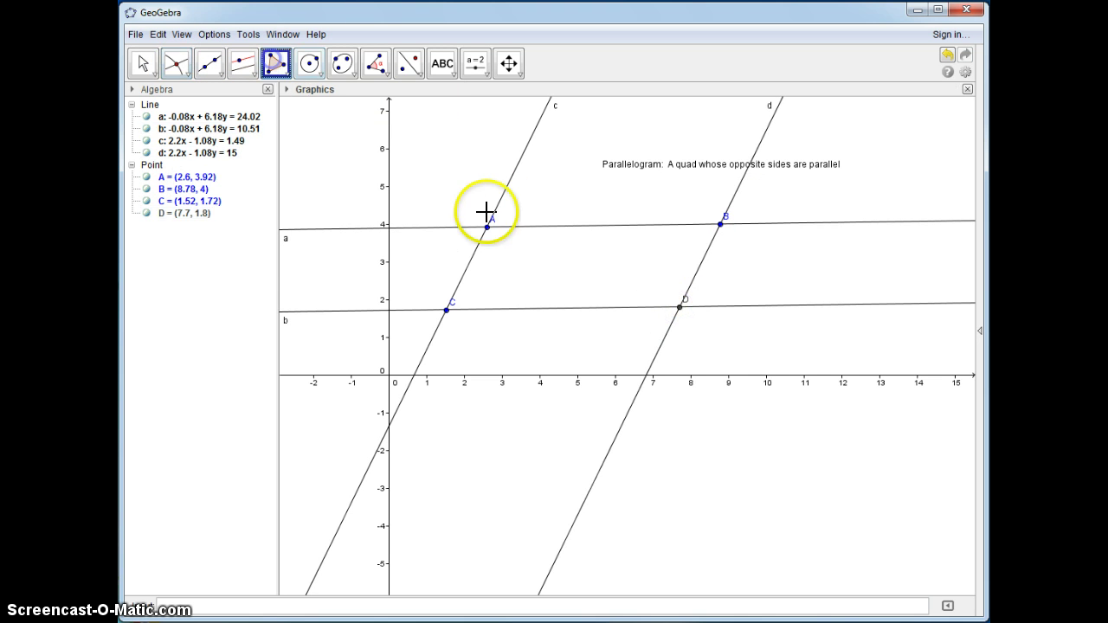
pyautogui.click(447, 310)
pyautogui.click(680, 307)
pyautogui.click(721, 225)
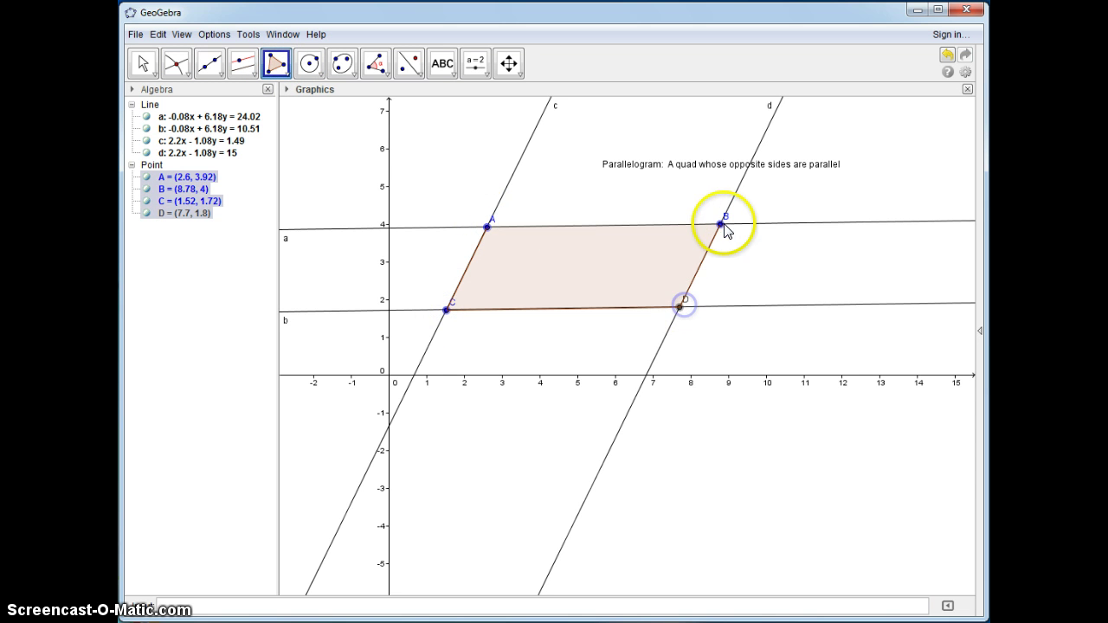
pyautogui.click(490, 224)
# - Colour the parallelogram crimson in its object properties
pyautogui.rightClick(548, 277)
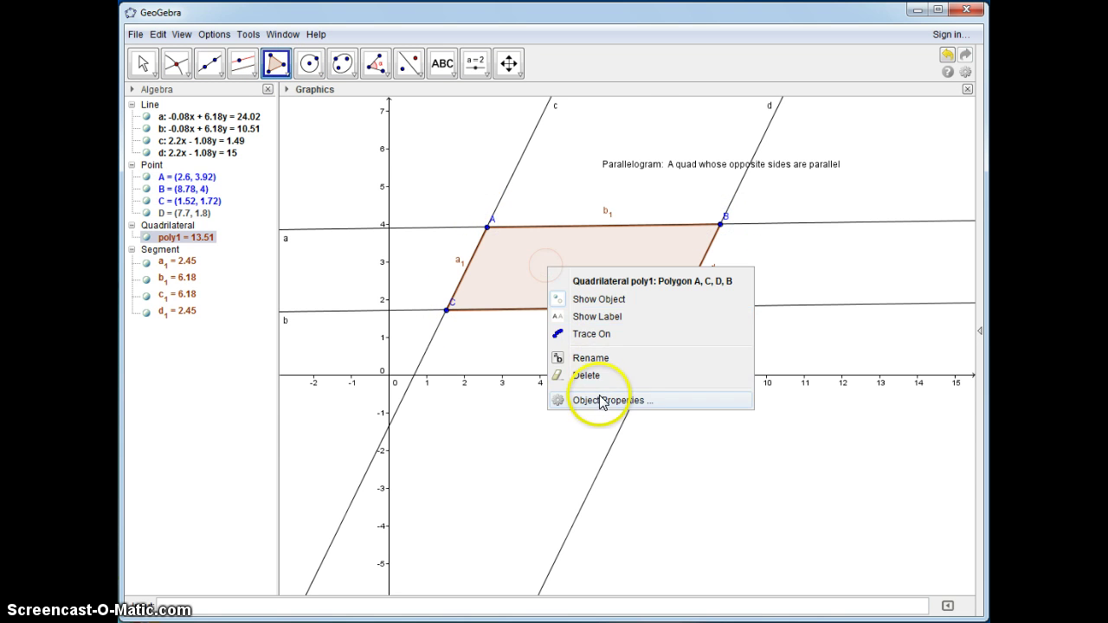
pyautogui.click(601, 400)
pyautogui.click(375, 214)
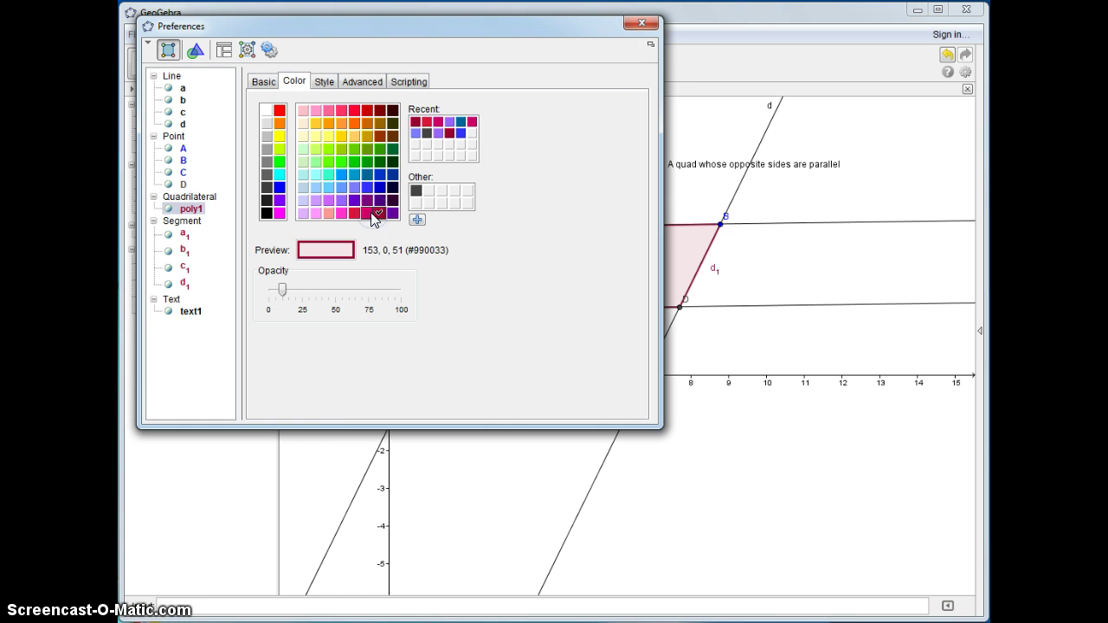
pyautogui.click(355, 212)
pyautogui.click(645, 25)
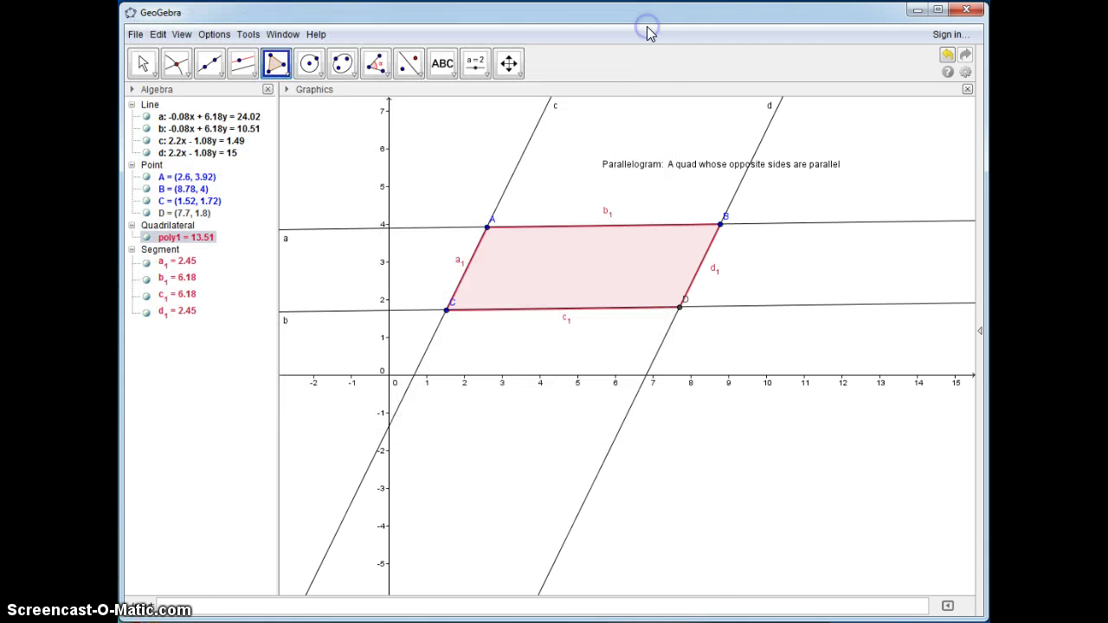
# - Nudge point A upward and hide lines a, b, c and d
pyautogui.click(142, 63)
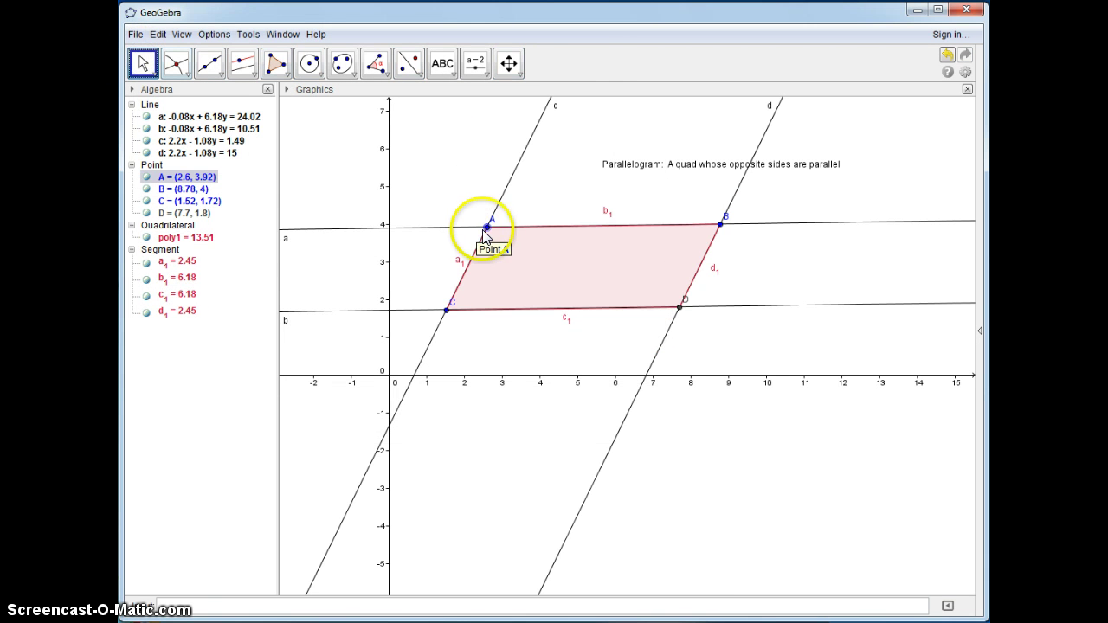
pyautogui.moveTo(488, 227); pyautogui.dragTo(488, 221)
pyautogui.click(146, 116)
pyautogui.click(146, 128)
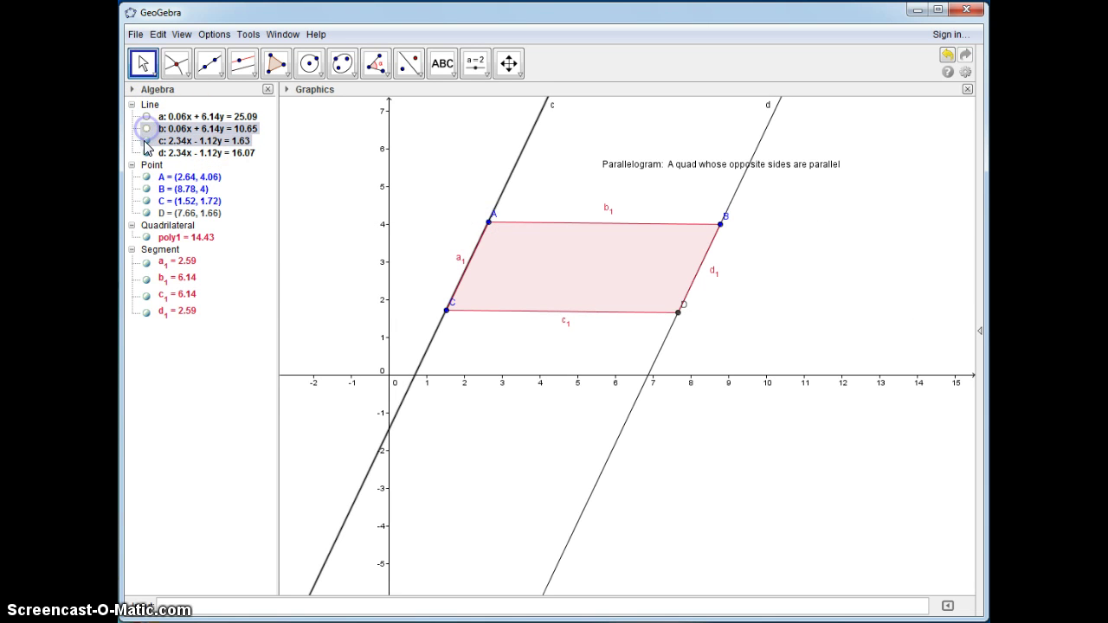
pyautogui.click(147, 140)
pyautogui.click(146, 152)
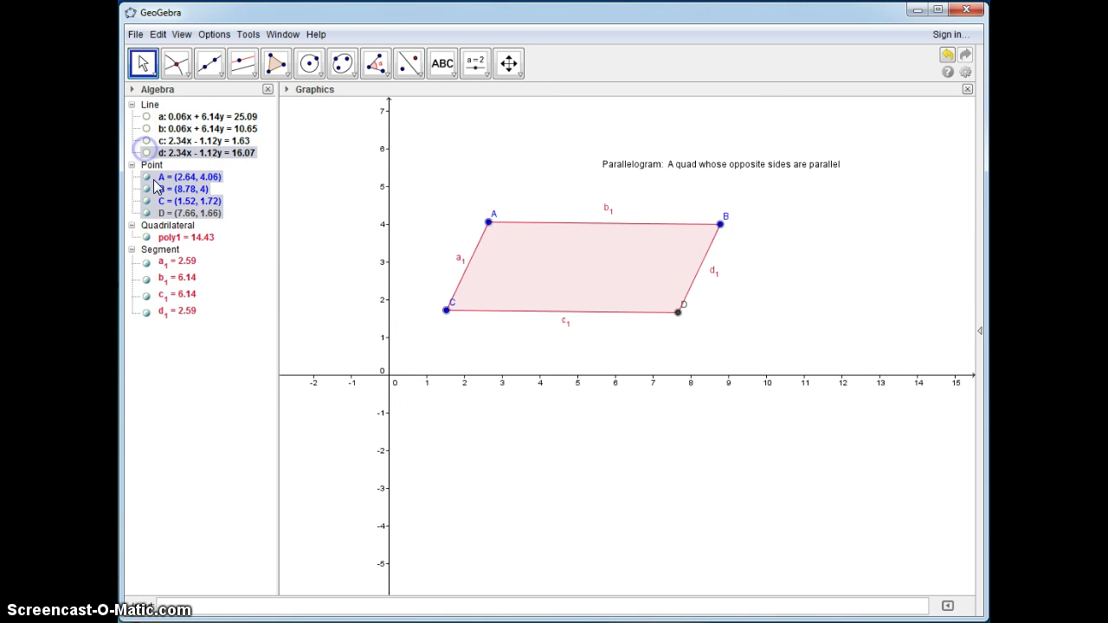
# - Hide the name labels of all the parallelogram's segments
pyautogui.rightClick(144, 250)
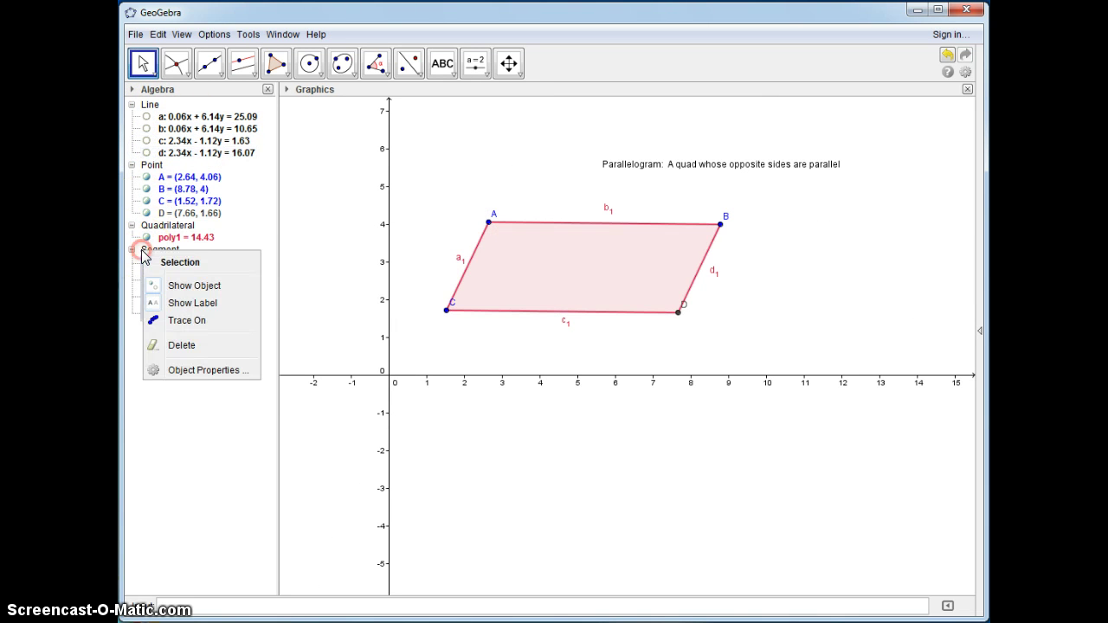
pyautogui.click(191, 304)
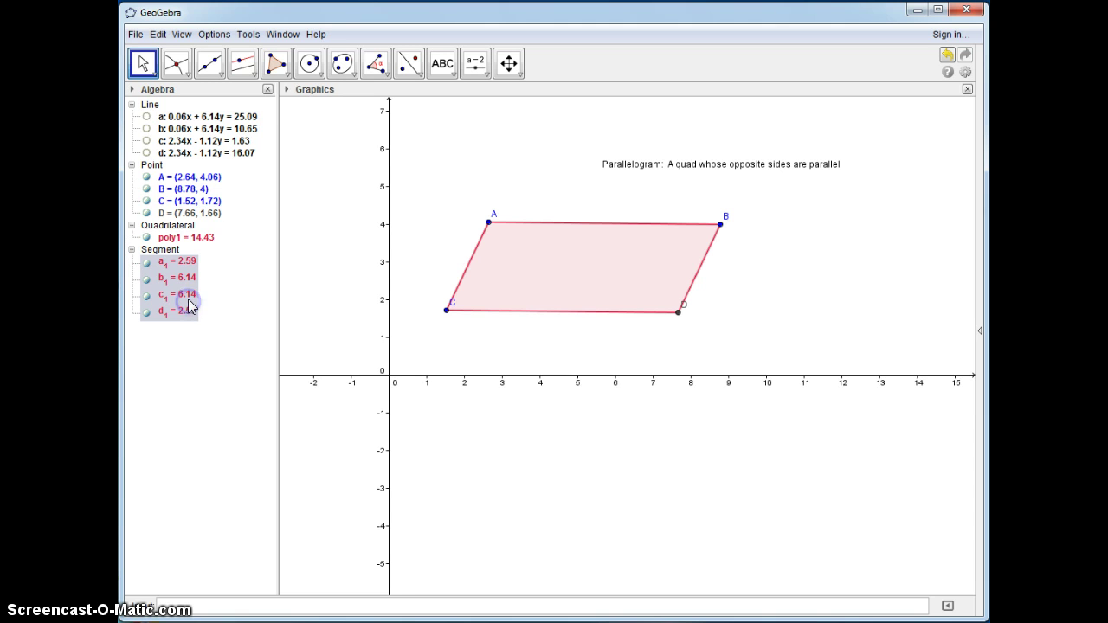
pyautogui.click(288, 90)
# - Hide the coordinate axes in the graphics view settings and close the preferences
pyautogui.rightClick(613, 282)
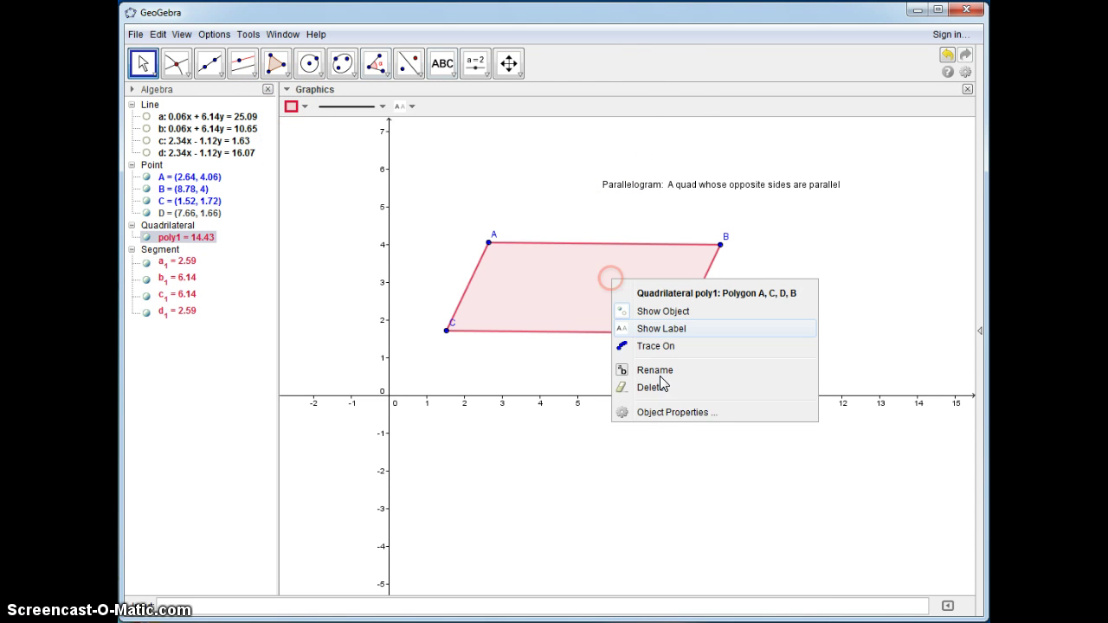
pyautogui.click(684, 412)
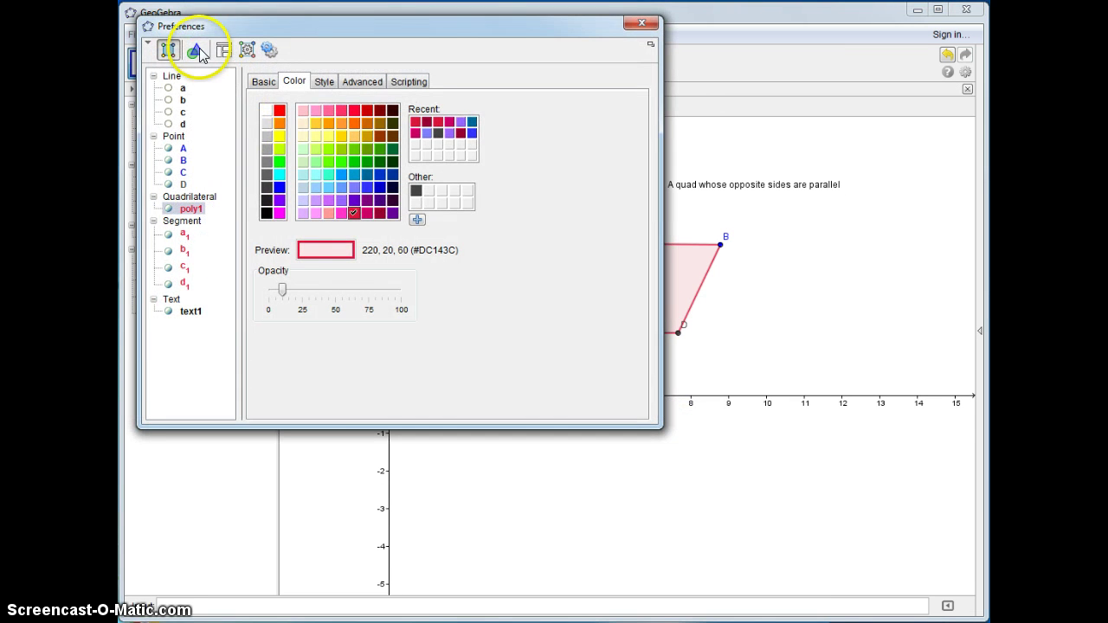
pyautogui.click(196, 50)
pyautogui.click(191, 215)
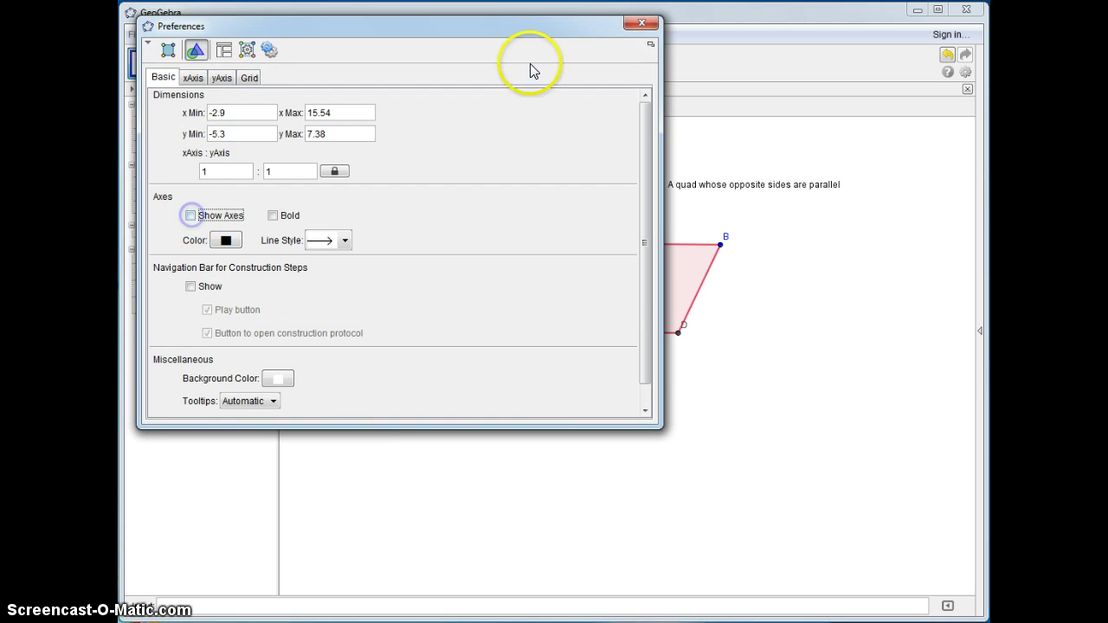
pyautogui.click(641, 23)
pyautogui.click(139, 63)
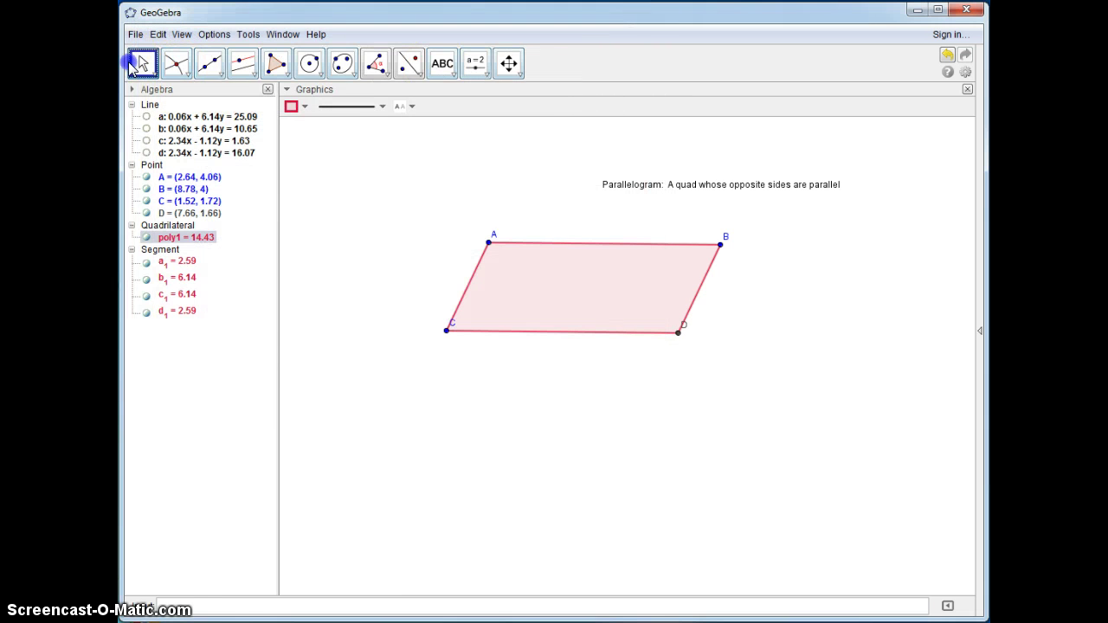
# - Shift the parallelogram up-left and measure the slopes of sides AB, CD, BD and AC
pyautogui.moveTo(576, 313); pyautogui.dragTo(484, 297)
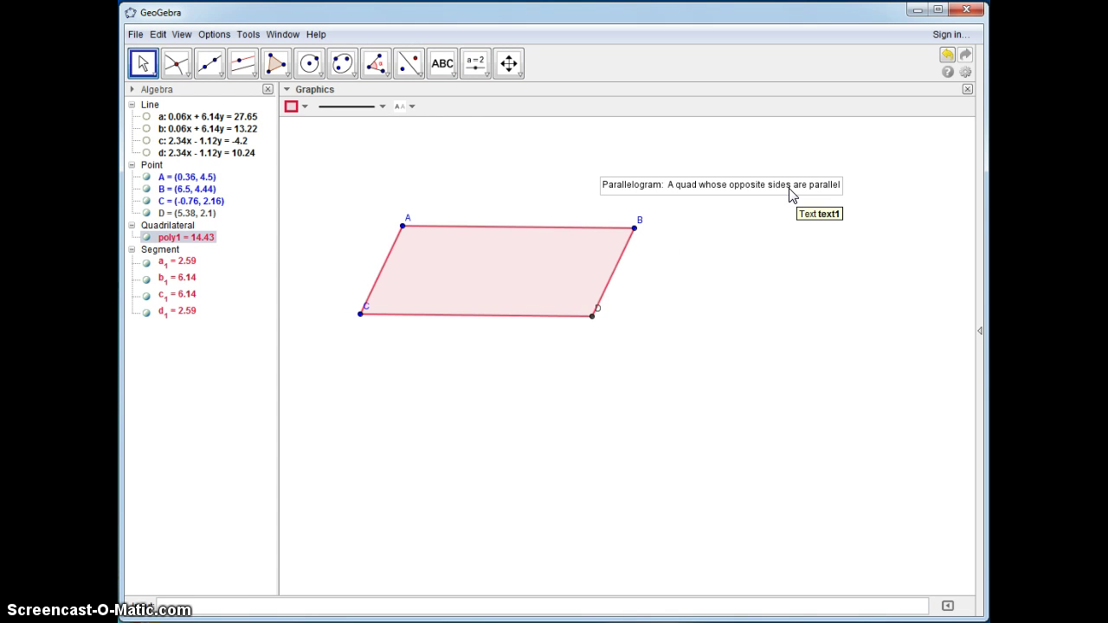
pyautogui.moveTo(387, 63); pyautogui.dragTo(374, 221)
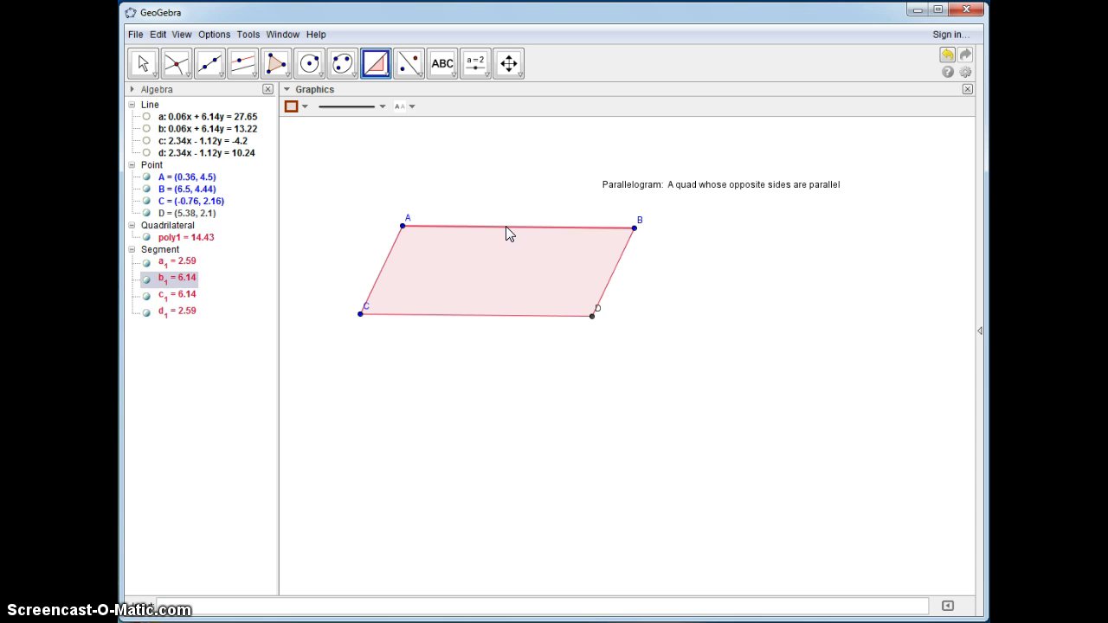
pyautogui.click(506, 225)
pyautogui.click(485, 317)
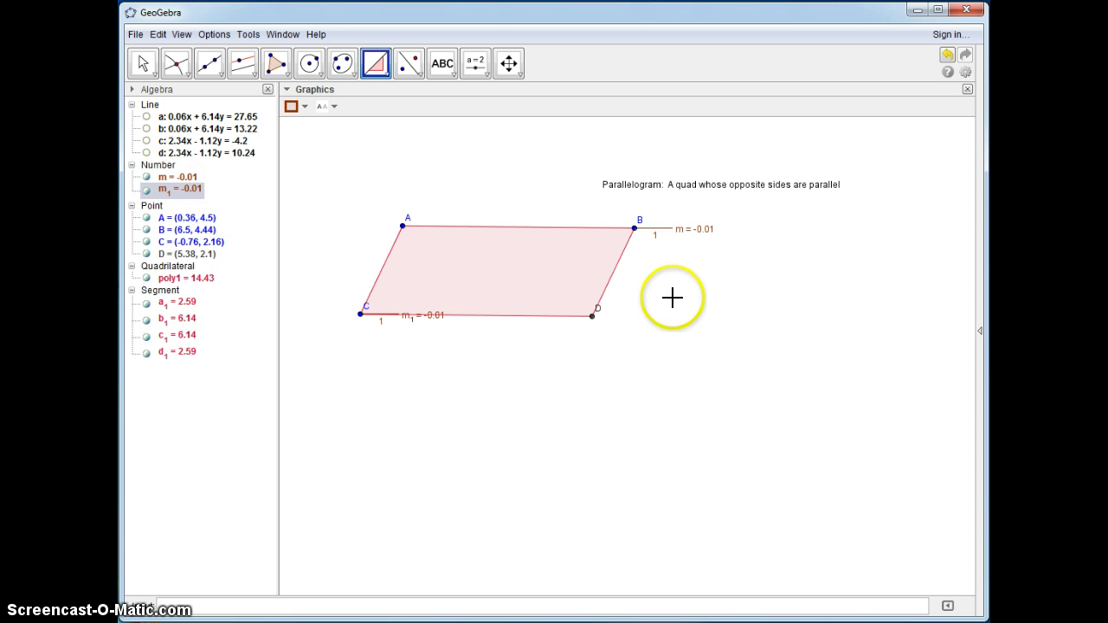
pyautogui.click(611, 282)
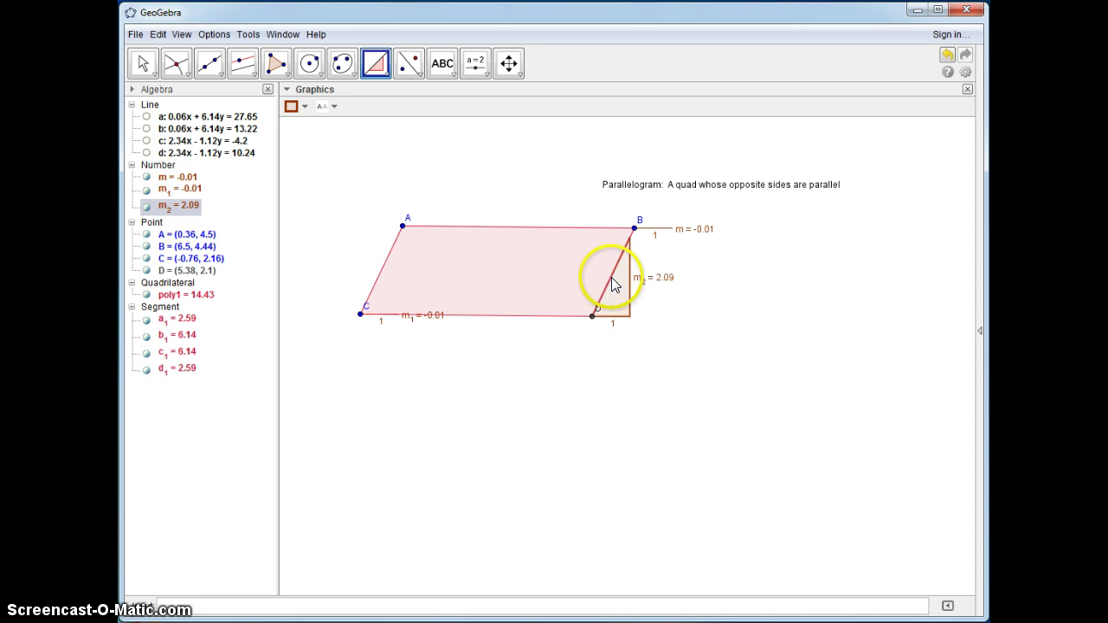
pyautogui.click(382, 267)
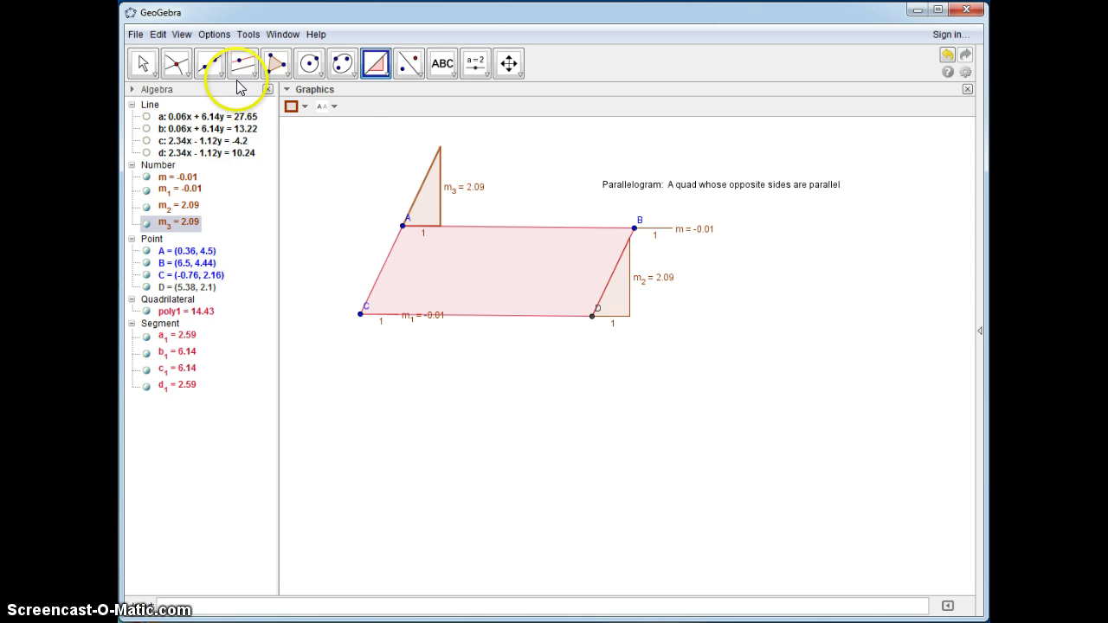
# - Drag vertices B and A to show opposite slopes stay equal at -0.02 and 1.33
pyautogui.click(145, 67)
pyautogui.click(400, 223)
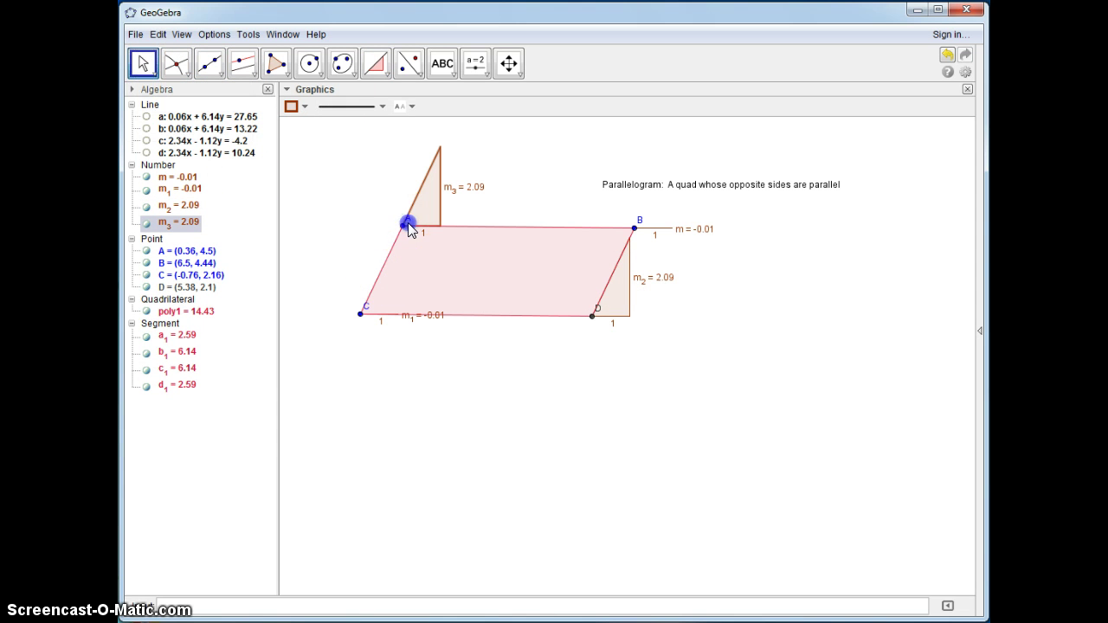
pyautogui.click(384, 338)
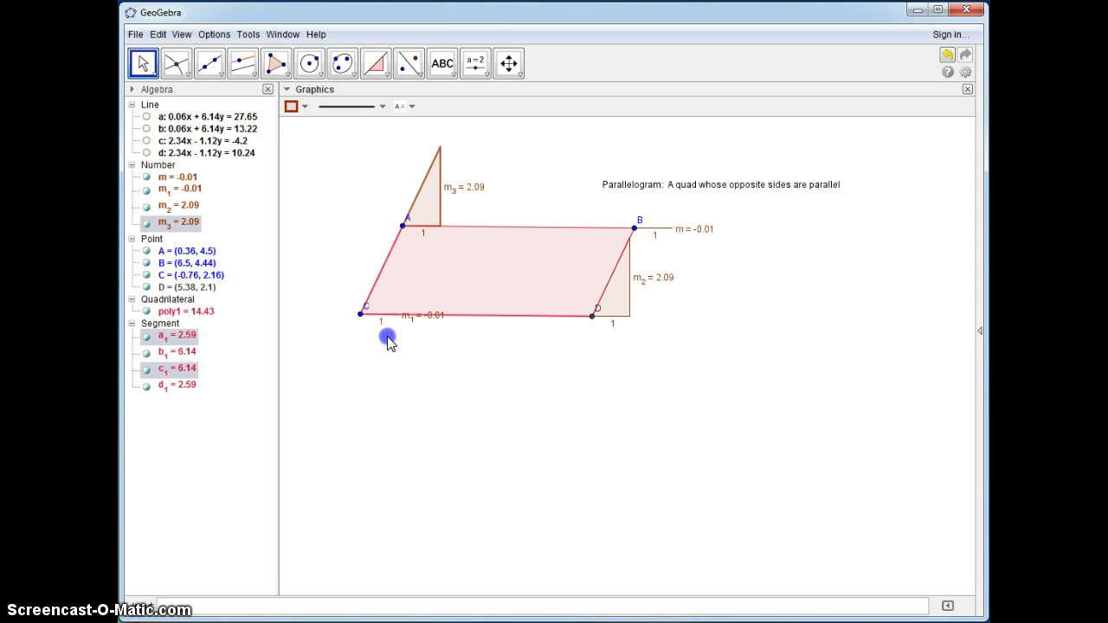
pyautogui.click(514, 164)
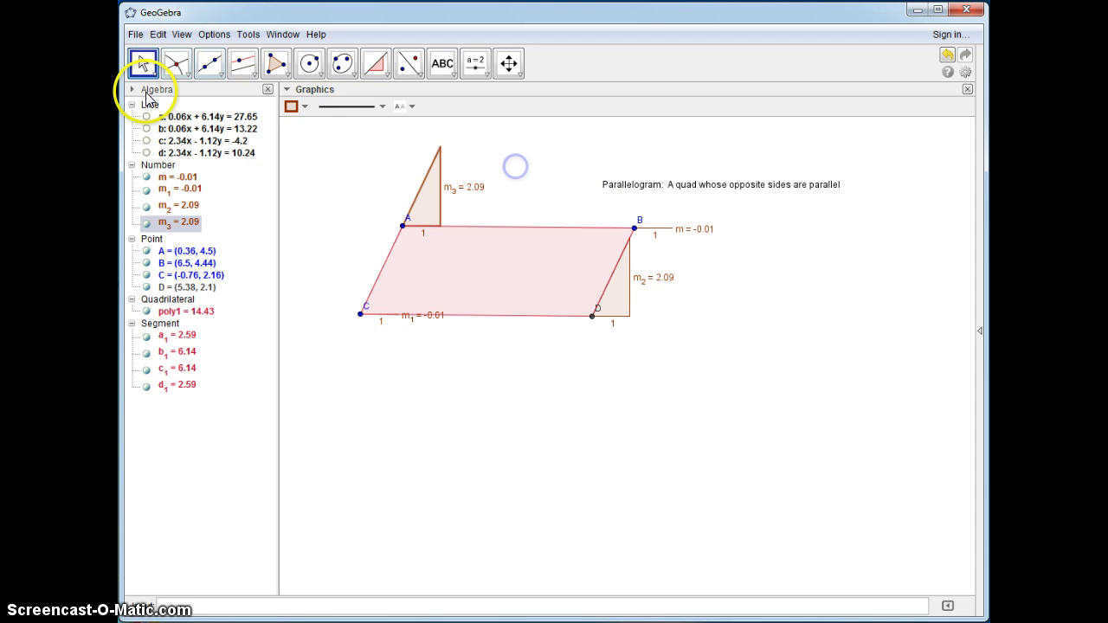
pyautogui.moveTo(637, 228); pyautogui.dragTo(636, 235)
pyautogui.moveTo(403, 227)
pyautogui.mouseDown()
pyautogui.moveTo(384, 217)
pyautogui.moveTo(436, 217)
pyautogui.moveTo(426, 216)
pyautogui.moveTo(422, 253)
pyautogui.moveTo(433, 247)
pyautogui.moveTo(424, 228)
pyautogui.mouseUp()
# - Hide the slope triangles m, m1, m2 and m3
pyautogui.click(147, 189)
pyautogui.click(146, 176)
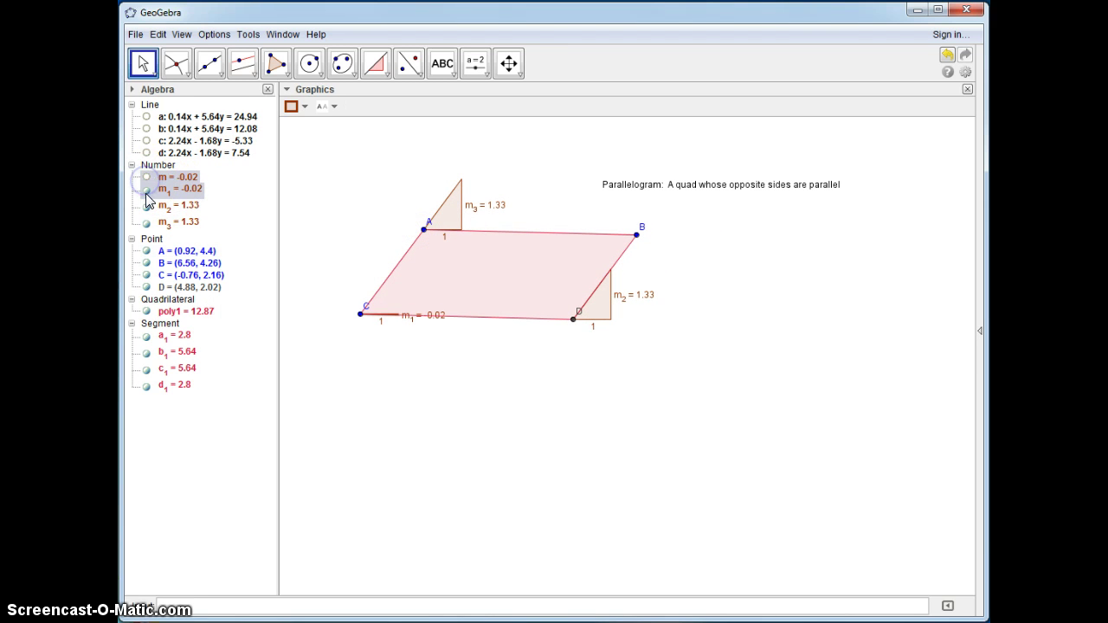
pyautogui.click(146, 206)
pyautogui.click(146, 223)
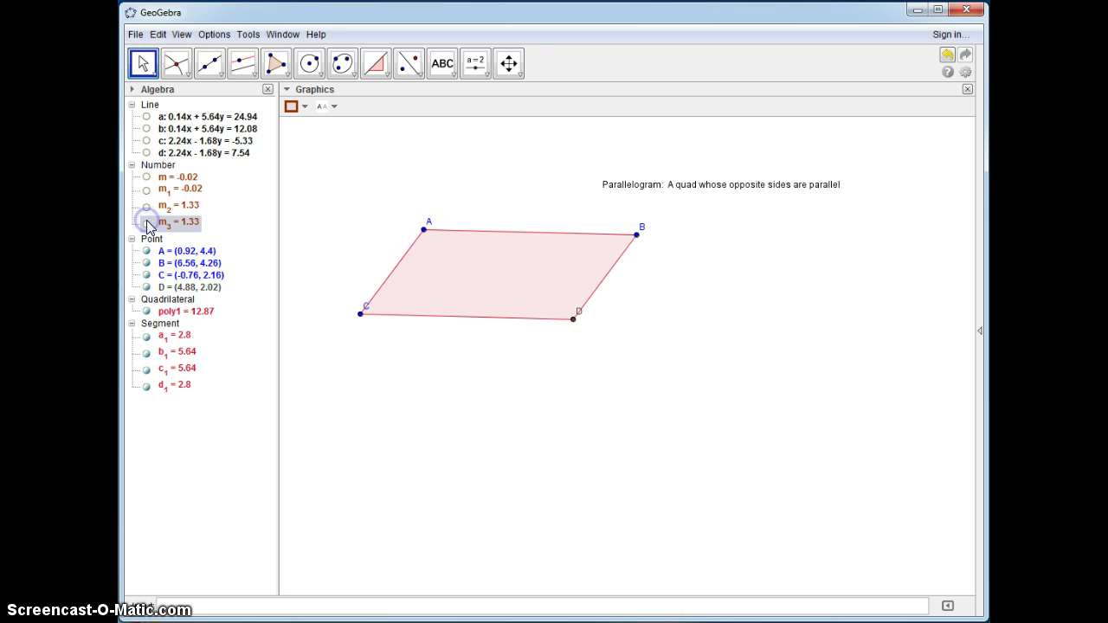
# - Drag vertices B and A, giving opposite-side slopes 0.02 and 1.62
pyautogui.moveTo(635, 234); pyautogui.dragTo(604, 225)
pyautogui.click(541, 310)
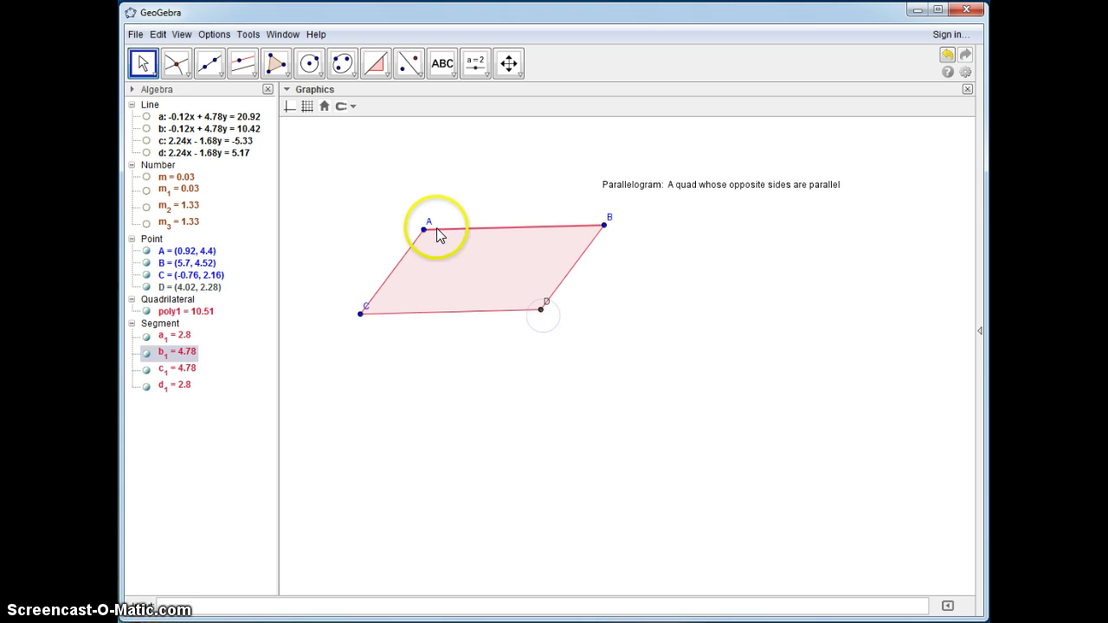
pyautogui.moveTo(423, 230); pyautogui.dragTo(412, 230)
# - Add the heading text 'Properties or Theorems about Parallelogram' below the shape
pyautogui.click(442, 63)
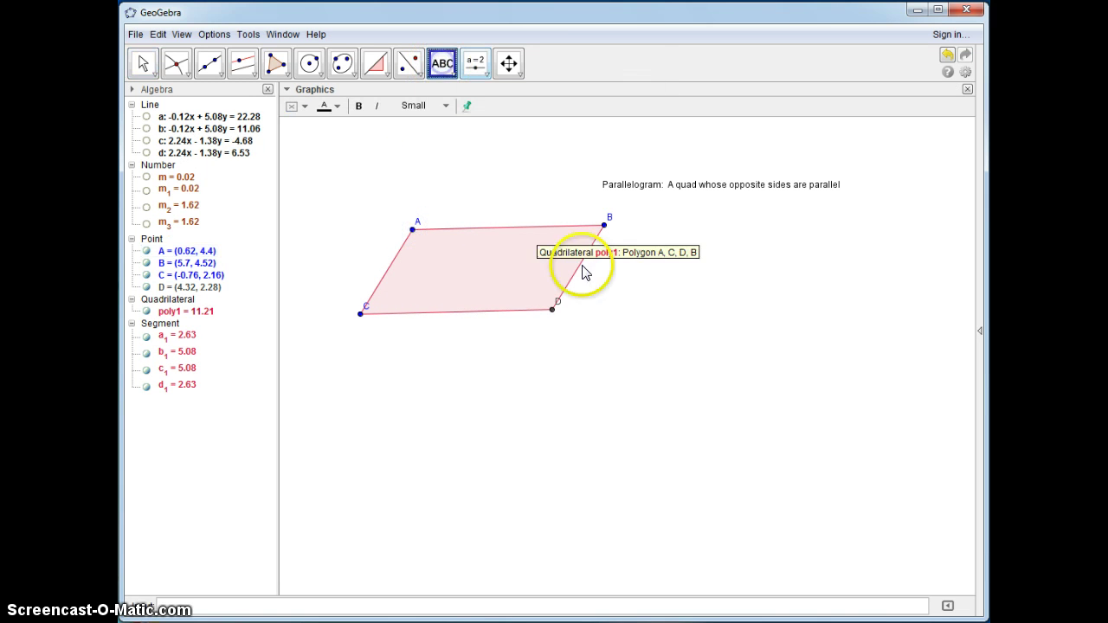
pyautogui.click(488, 350)
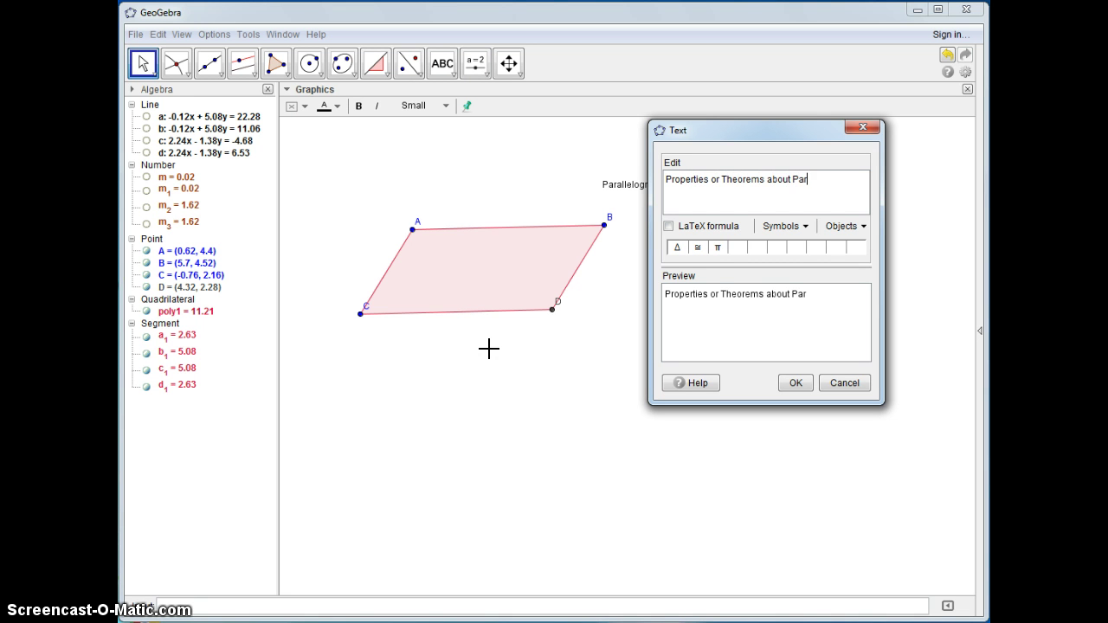
pyautogui.write('gram')
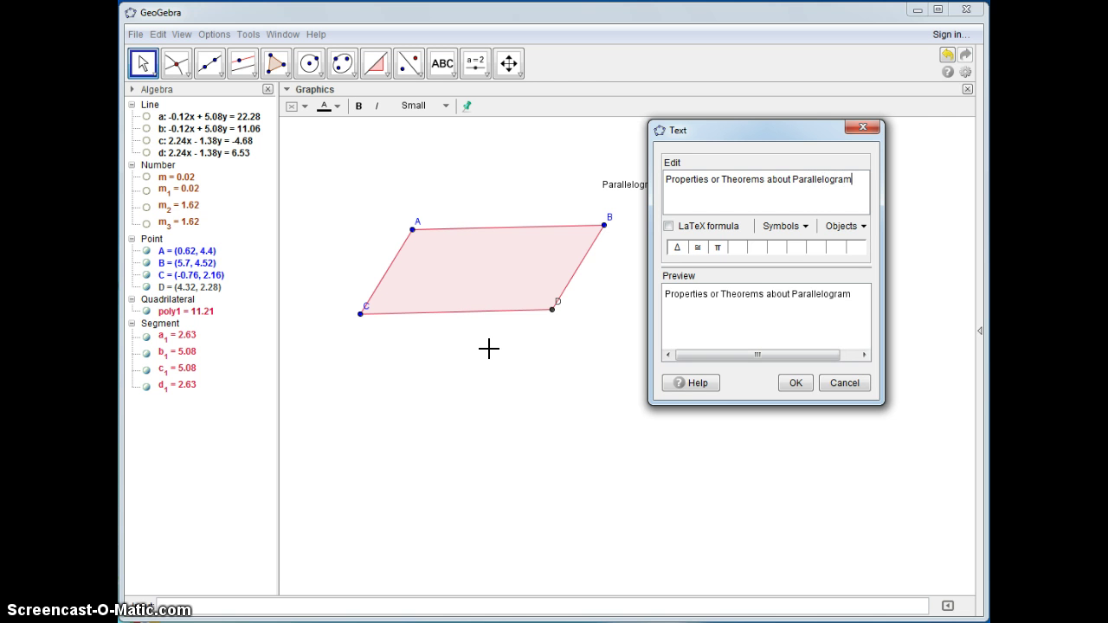
pyautogui.click(795, 382)
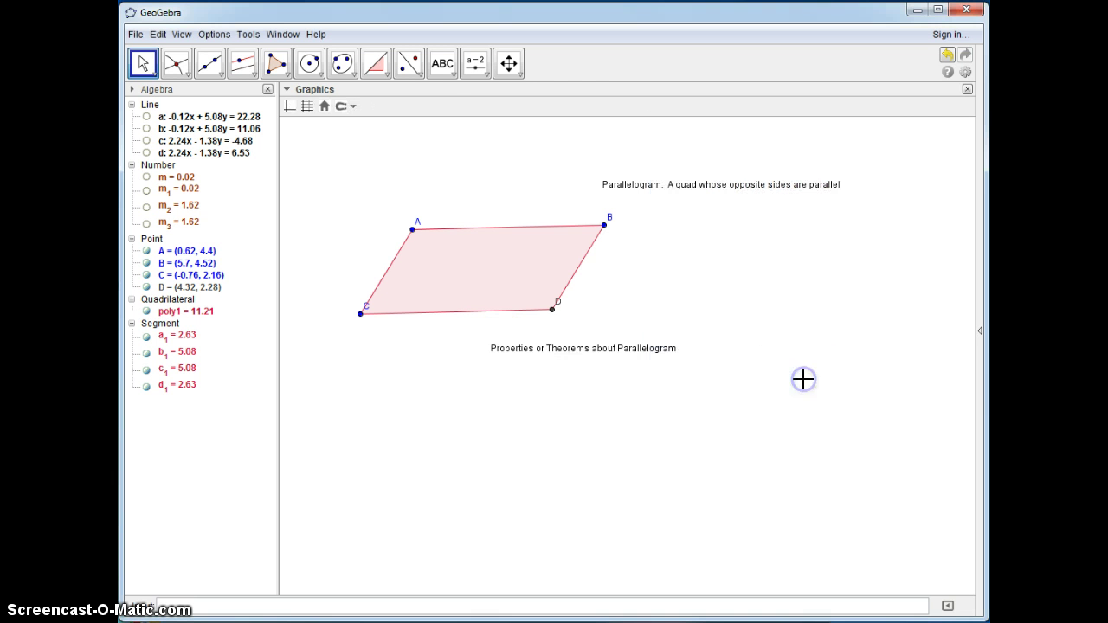
# - Add the text 'Opposite sides are congruent' beneath the heading
pyautogui.click(443, 62)
pyautogui.click(439, 399)
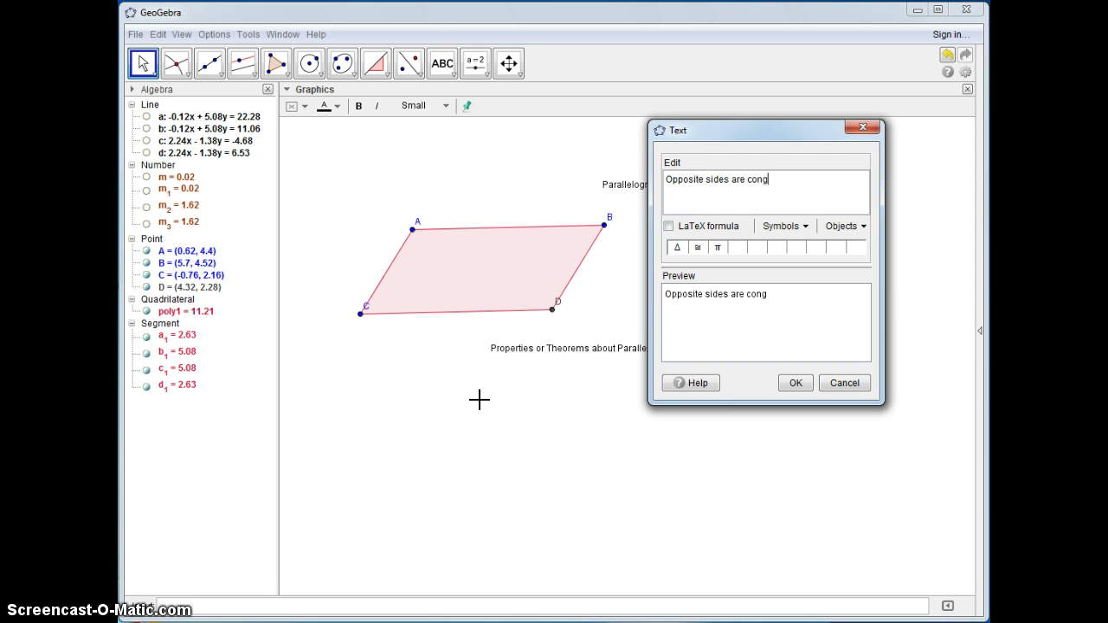
pyautogui.click(793, 383)
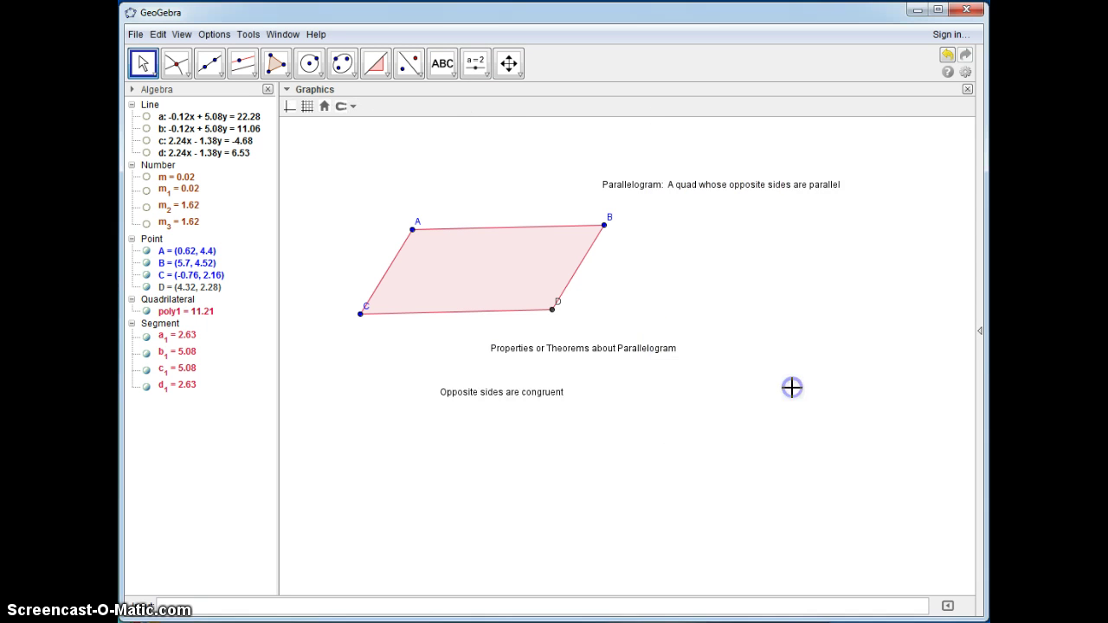
# - Draw pen tick marks: single ticks on AB and CD, double ticks on AC and BD
pyautogui.click(442, 62)
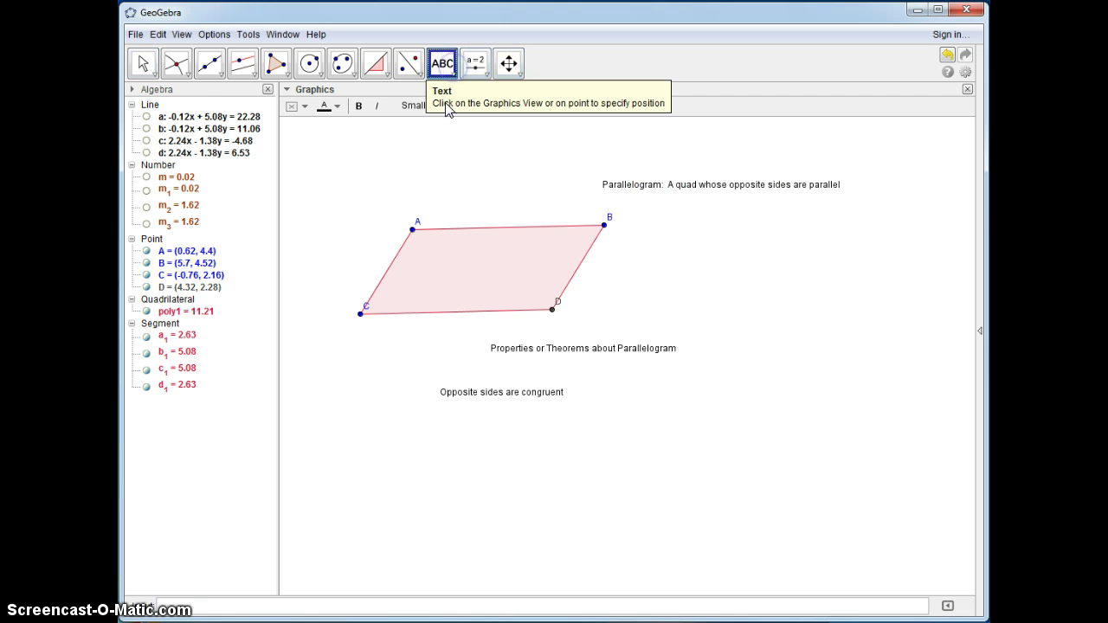
pyautogui.click(442, 64)
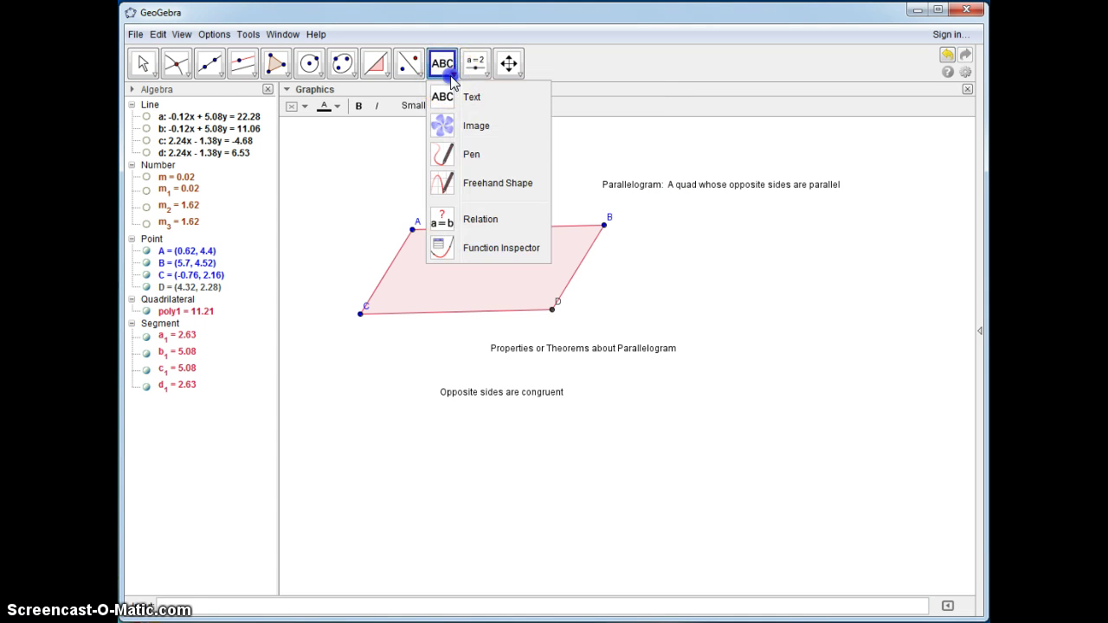
pyautogui.click(458, 153)
pyautogui.moveTo(496, 220); pyautogui.dragTo(498, 232)
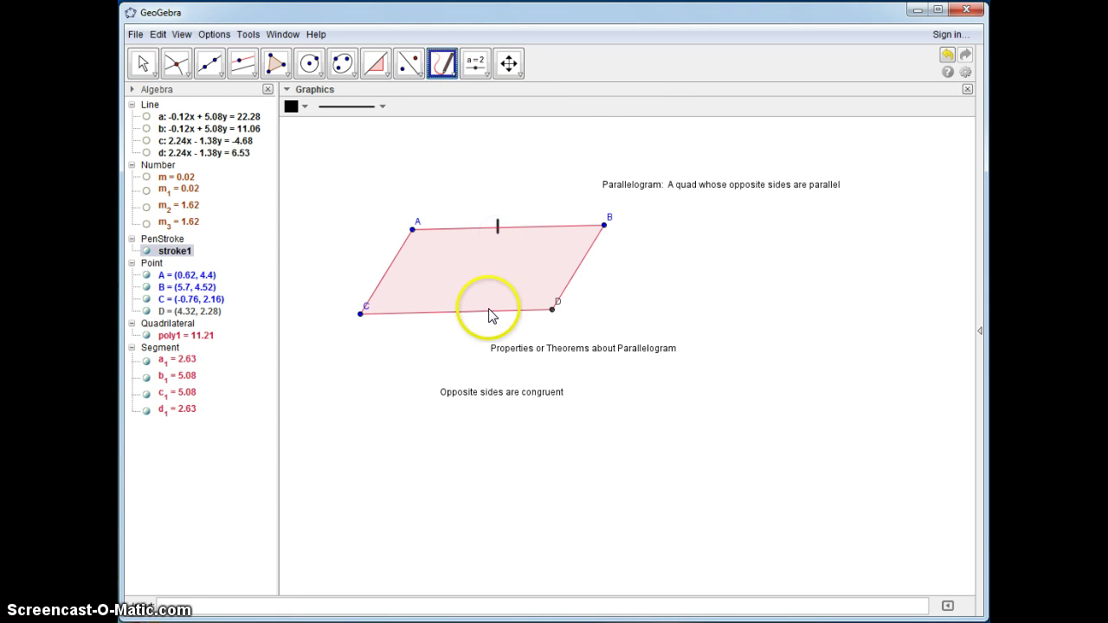
pyautogui.moveTo(488, 315); pyautogui.dragTo(489, 318)
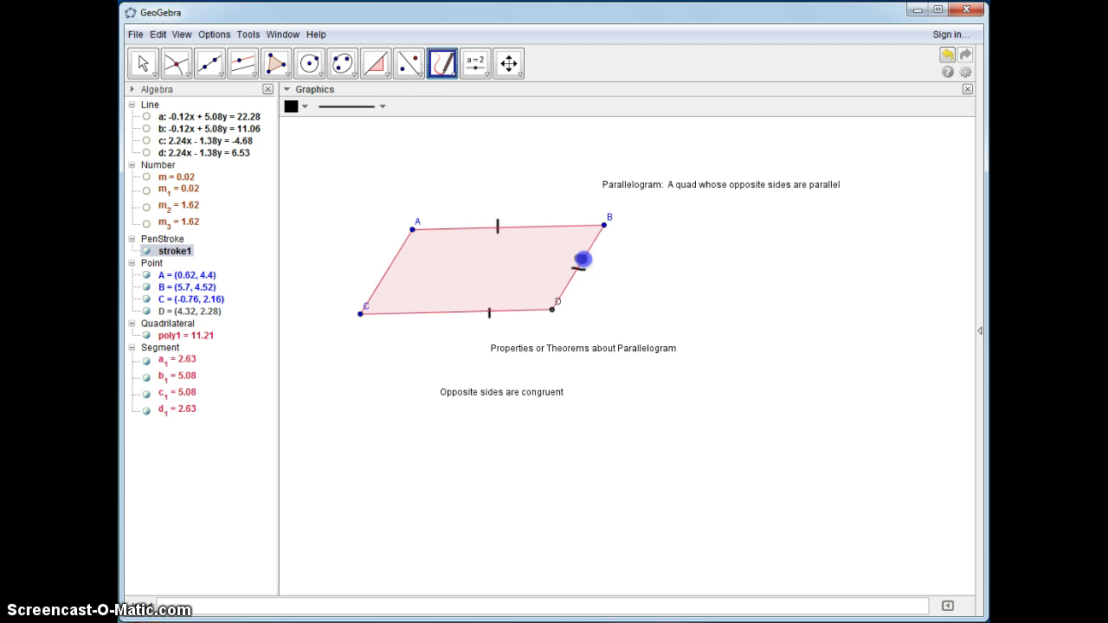
pyautogui.moveTo(375, 273); pyautogui.dragTo(393, 275)
# - Measure the side lengths: AB = CD = 5.08 and BD = AC = 2.63
pyautogui.click(376, 64)
pyautogui.click(370, 161)
pyautogui.click(411, 229)
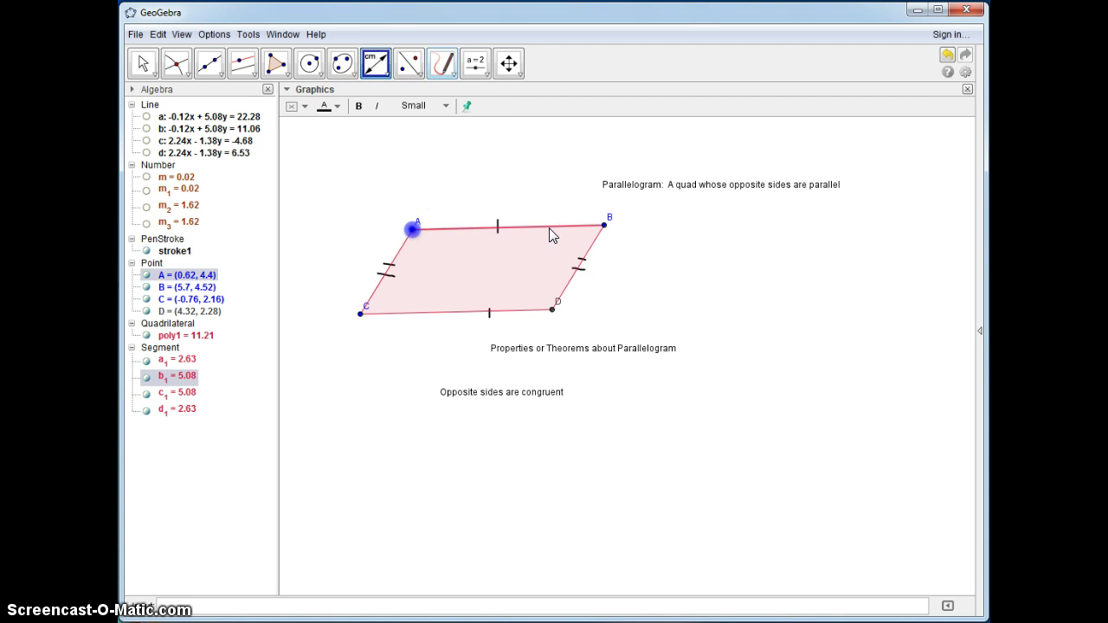
pyautogui.click(603, 225)
pyautogui.click(362, 313)
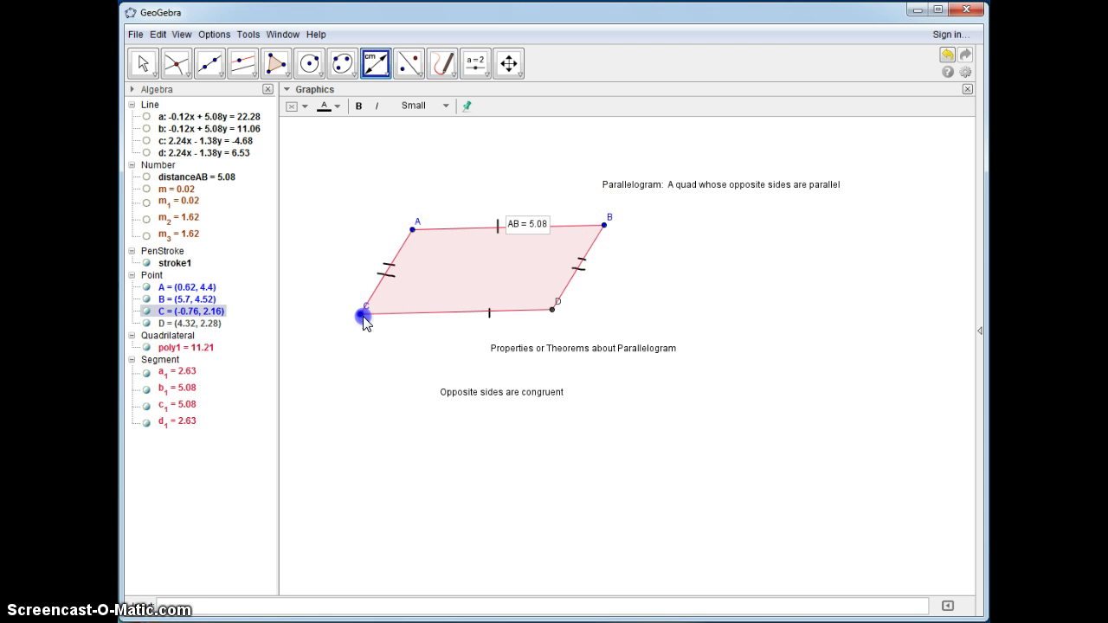
pyautogui.click(552, 309)
pyautogui.click(604, 226)
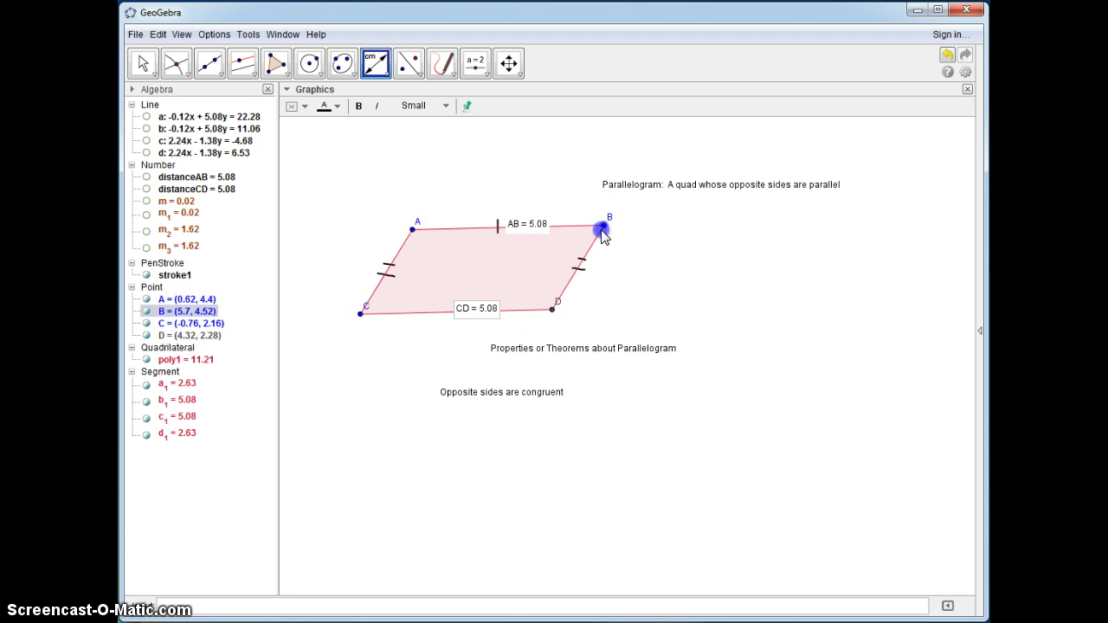
pyautogui.click(552, 310)
pyautogui.click(412, 230)
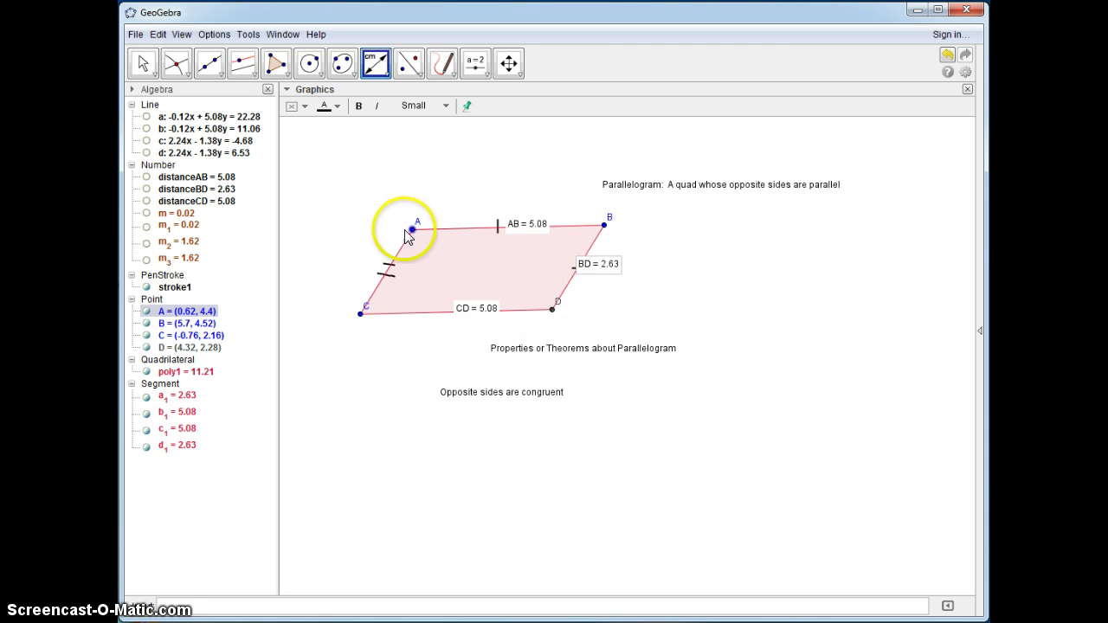
pyautogui.click(361, 313)
# - Drag vertex A so the labels update to AB = CD = 5.3 and AC = BD = 2.63
pyautogui.click(143, 64)
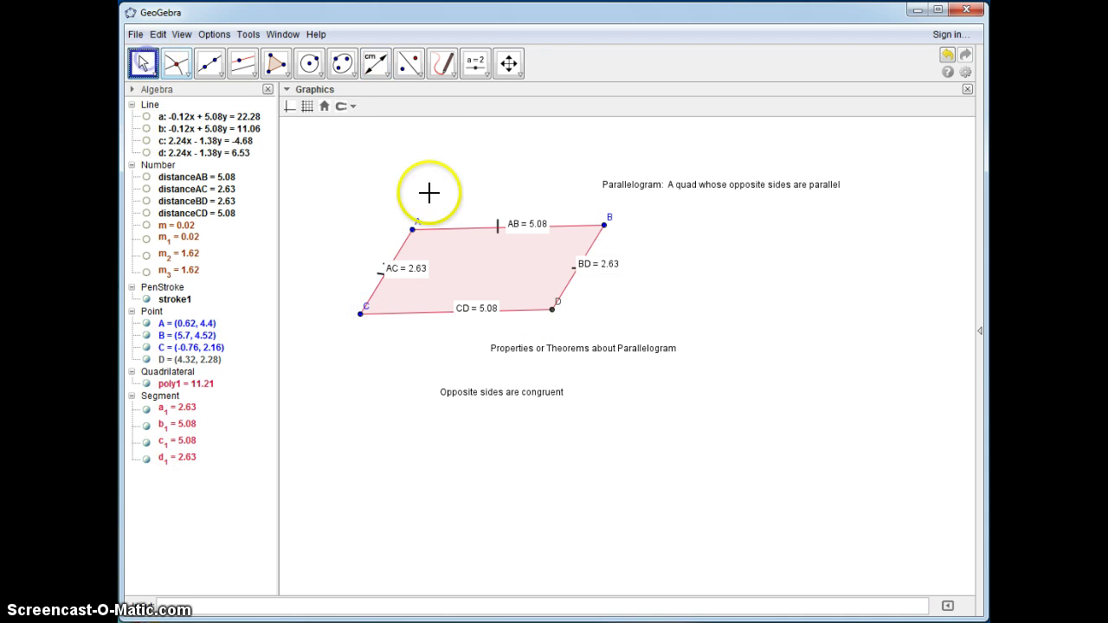
pyautogui.moveTo(412, 229)
pyautogui.mouseDown()
pyautogui.moveTo(409, 218)
pyautogui.moveTo(403, 227)
pyautogui.mouseUp()
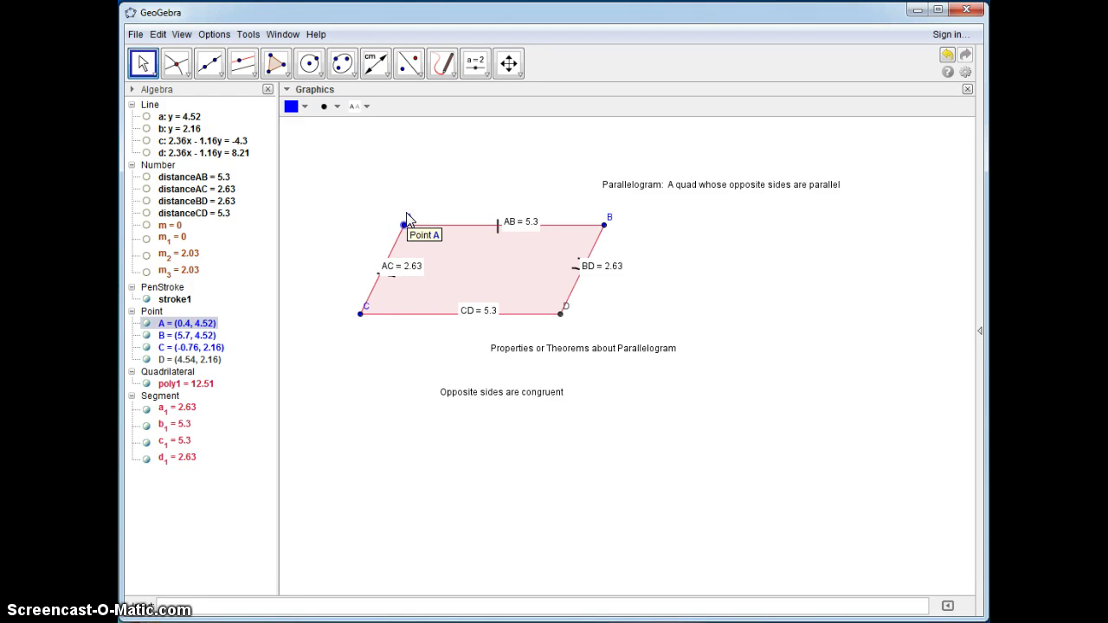
pyautogui.click(442, 62)
pyautogui.click(450, 94)
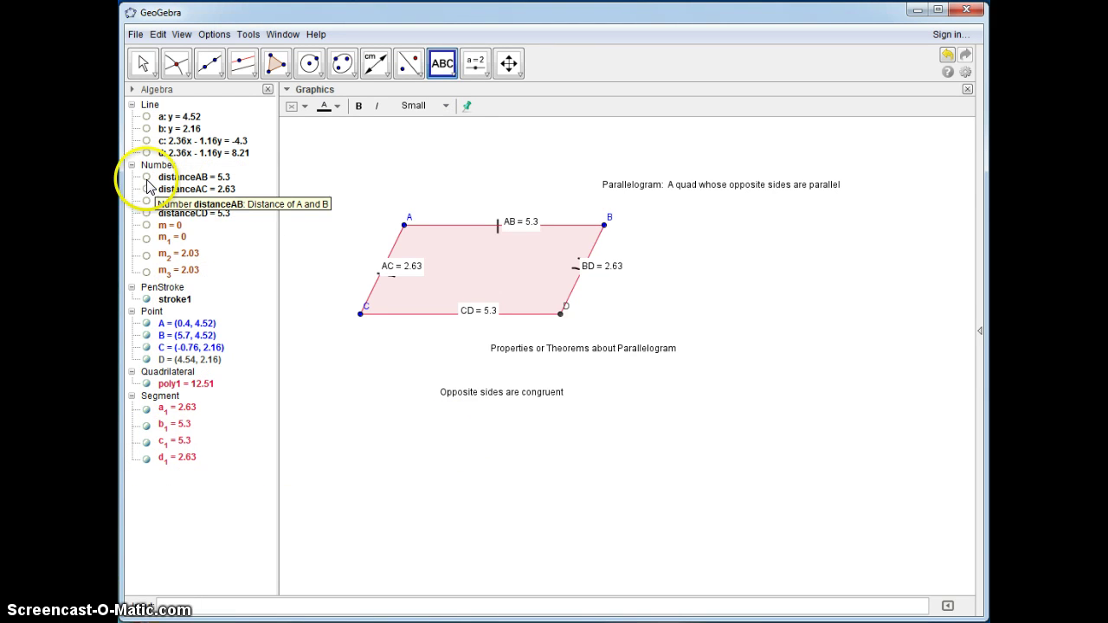
# - Hide the AB = 5.3, BD = 2.63, CD = 5.3 and AC = 2.63 length labels
pyautogui.rightClick(522, 220)
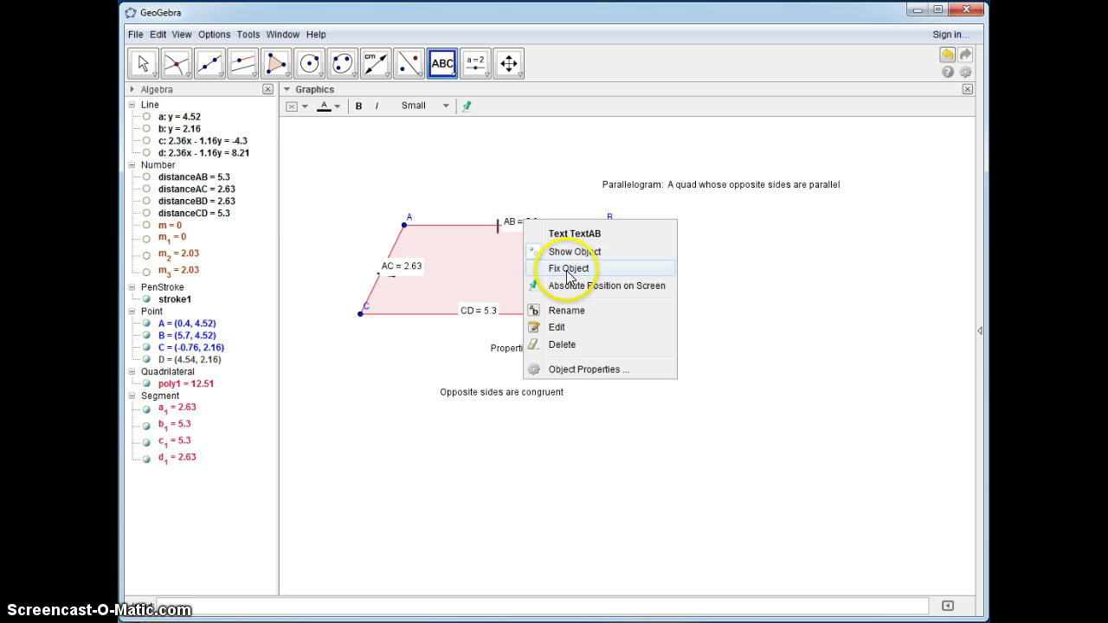
pyautogui.click(568, 251)
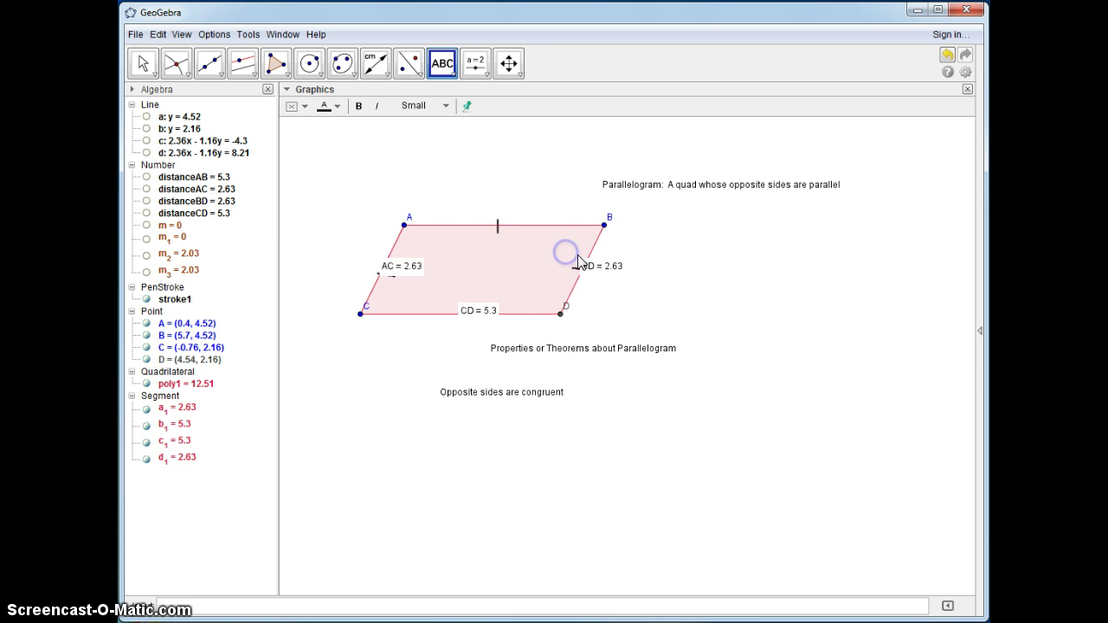
pyautogui.rightClick(598, 263)
pyautogui.click(643, 298)
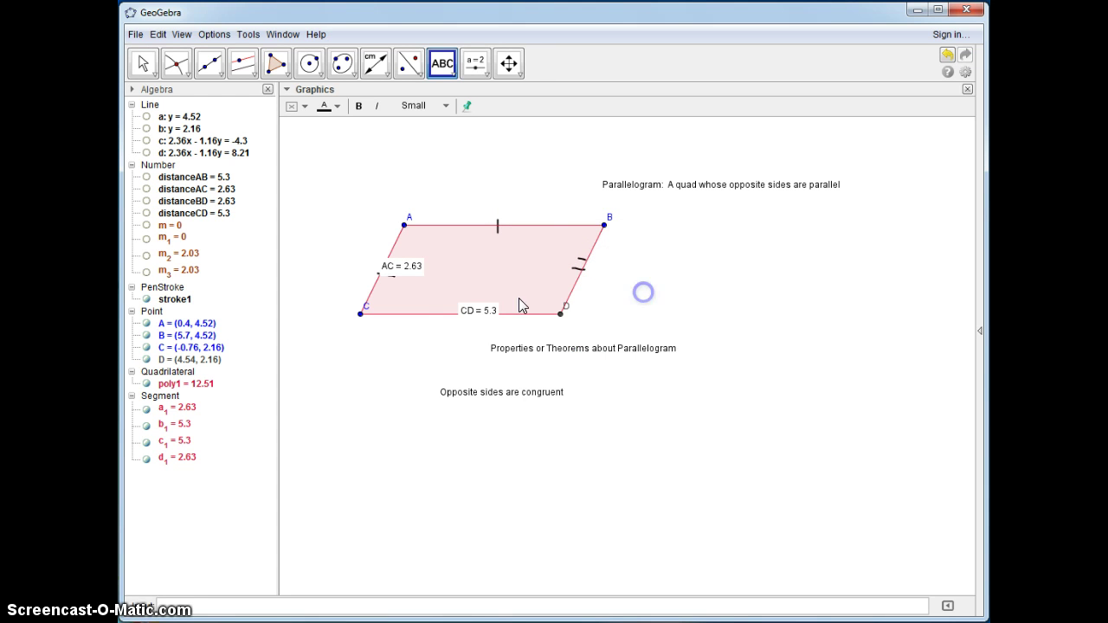
pyautogui.rightClick(477, 309)
pyautogui.click(522, 340)
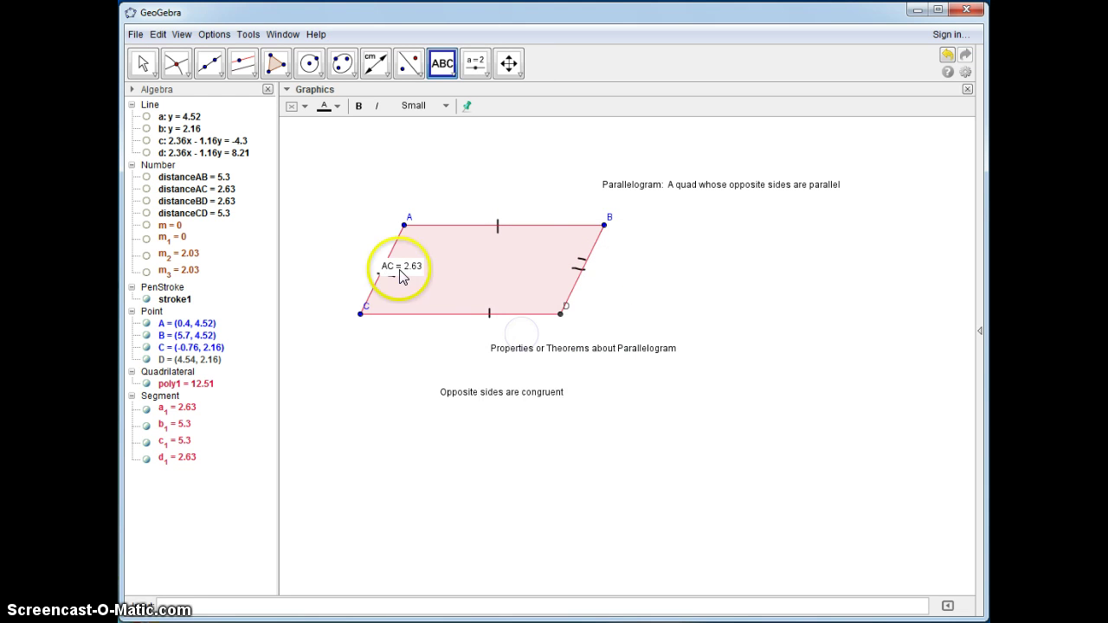
pyautogui.rightClick(402, 270)
pyautogui.click(446, 304)
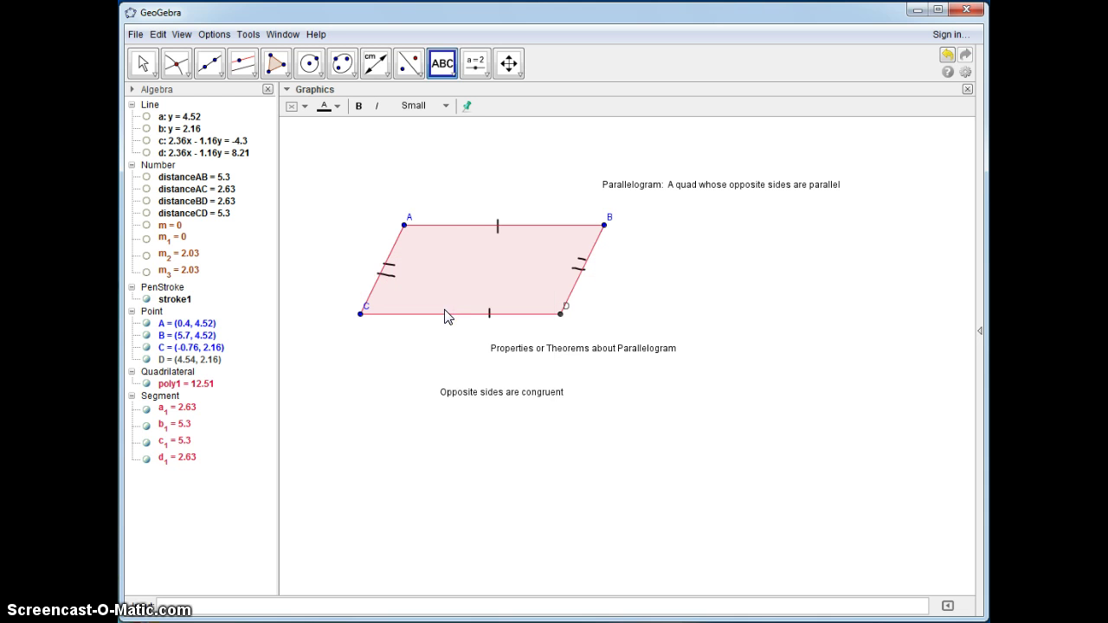
# - Add the text 'opposite angles are congruent' below the first property
pyautogui.click(451, 76)
pyautogui.click(440, 423)
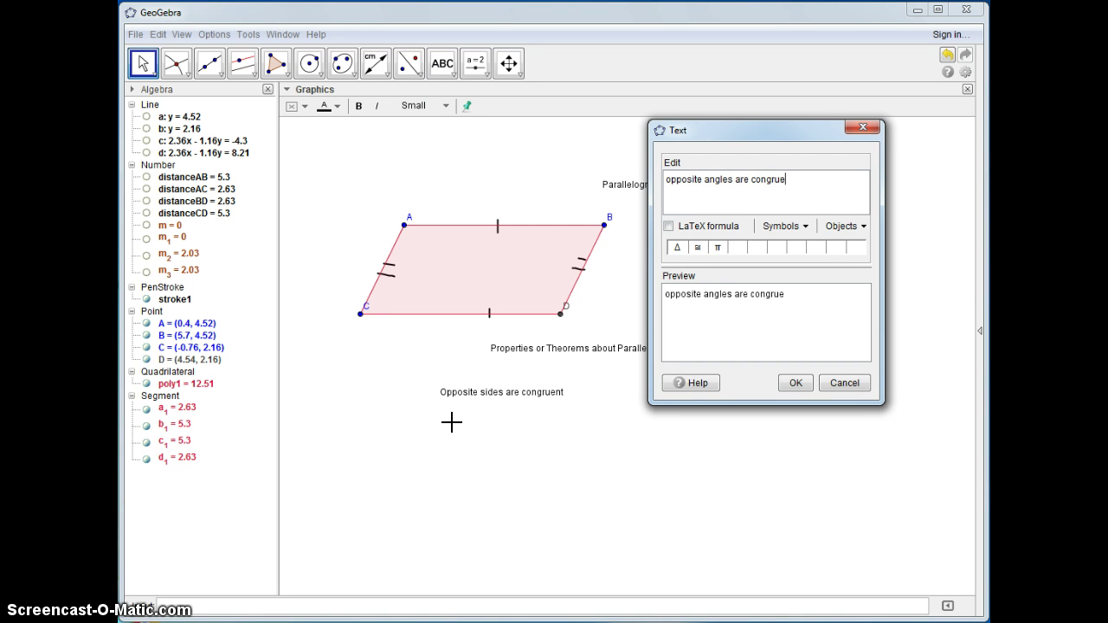
pyautogui.click(795, 382)
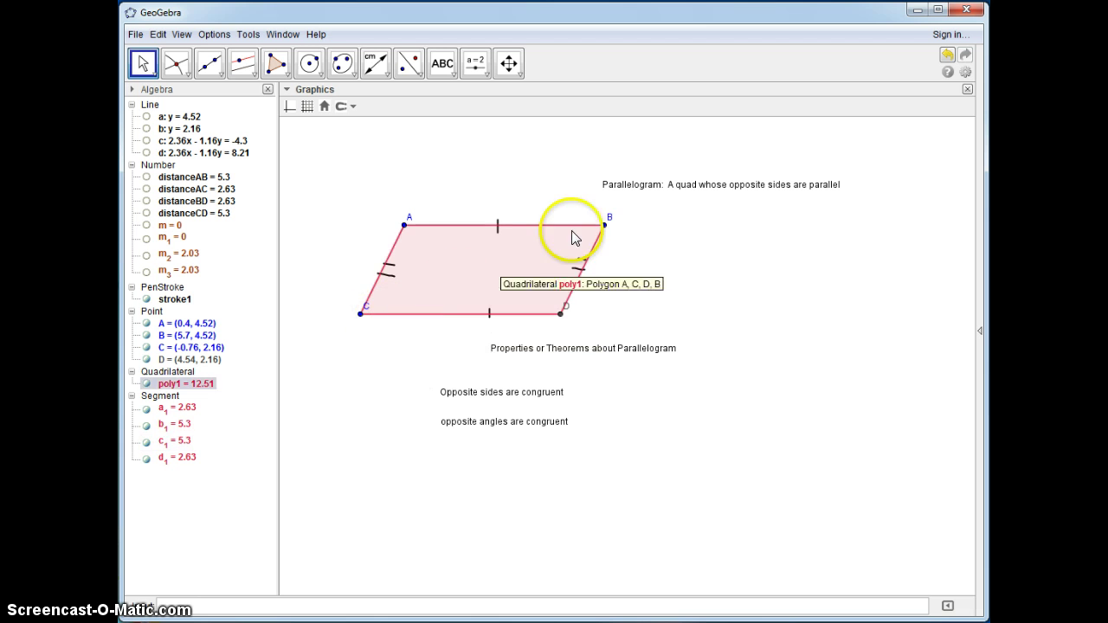
# - Draw pen arcs on the angles: single arcs at C and B, double at A and D
pyautogui.click(455, 77)
pyautogui.click(443, 149)
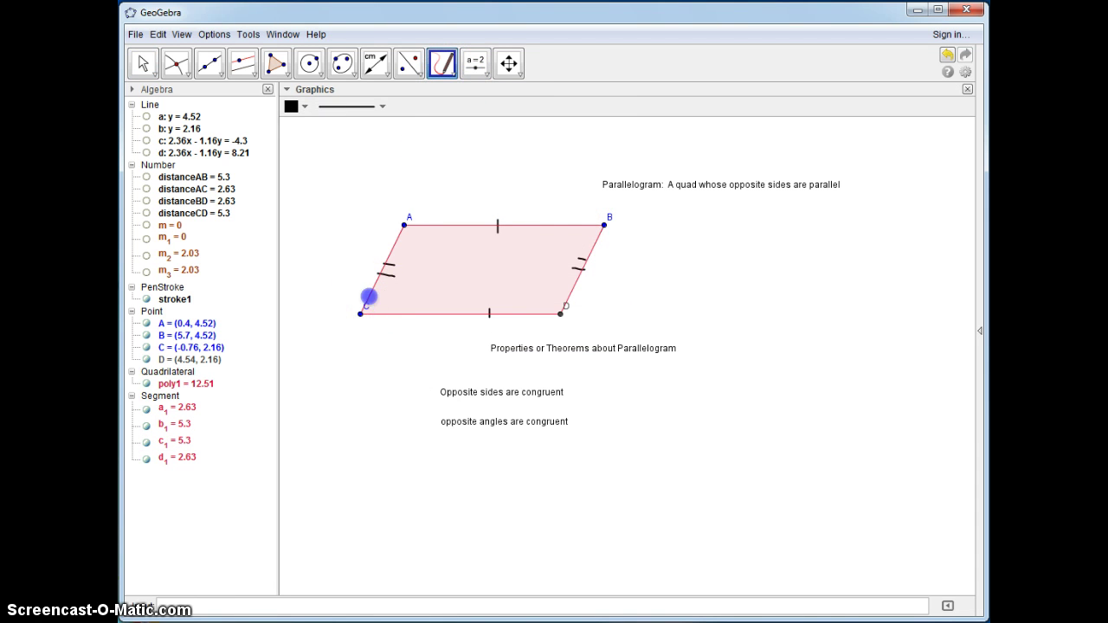
pyautogui.moveTo(390, 315); pyautogui.dragTo(388, 314)
pyautogui.moveTo(547, 315); pyautogui.dragTo(564, 302)
pyautogui.moveTo(398, 232); pyautogui.dragTo(419, 230)
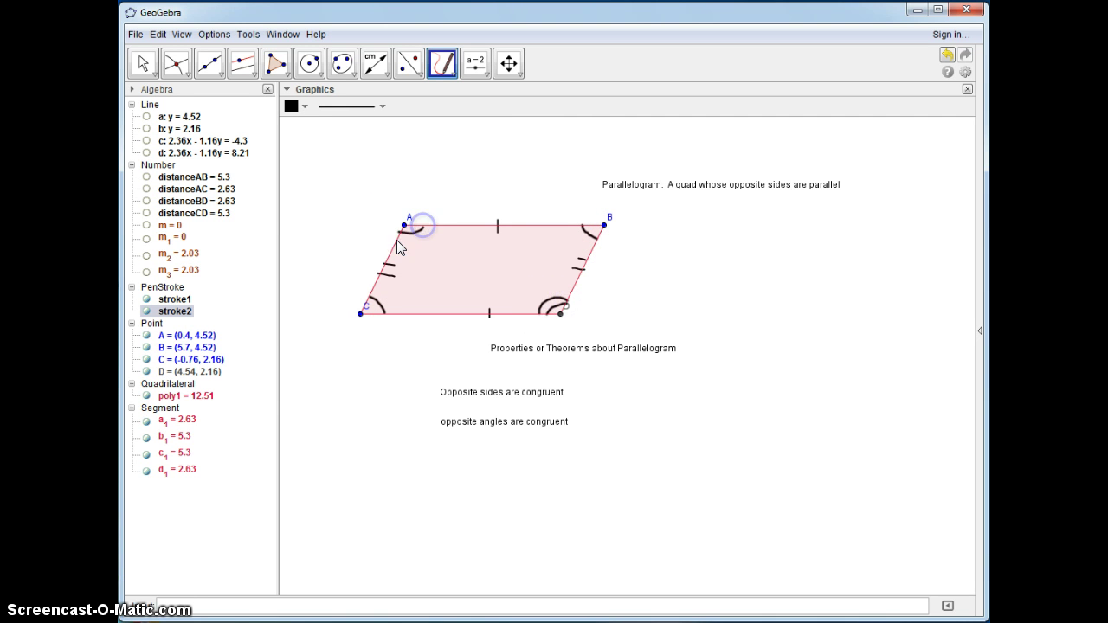
pyautogui.click(453, 313)
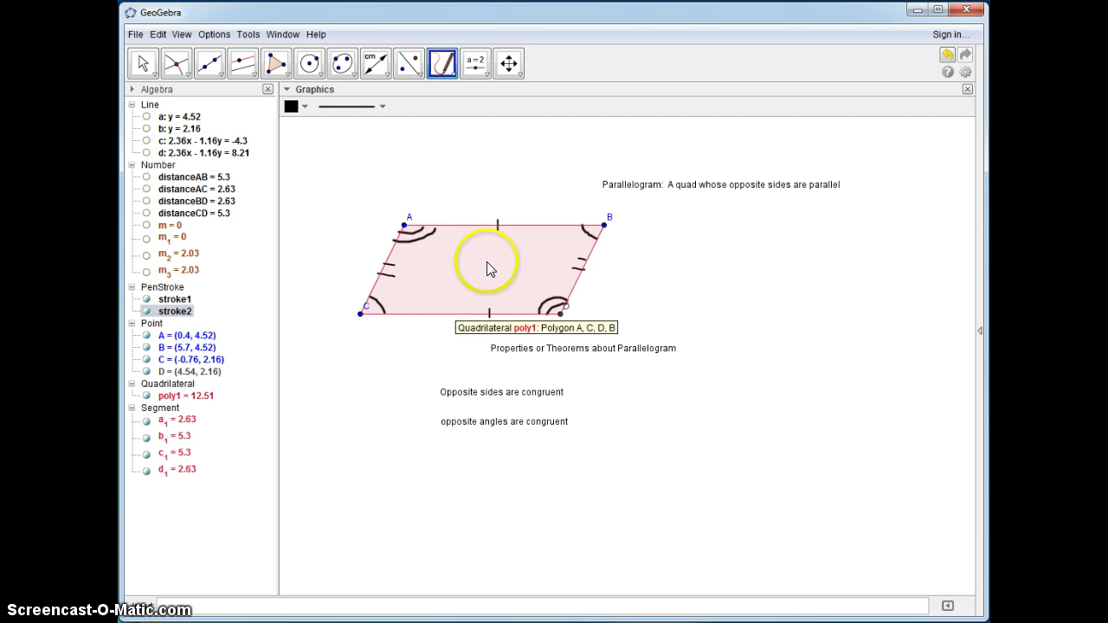
# - Measure all four interior angles of the parallelogram
pyautogui.click(376, 62)
pyautogui.click(377, 95)
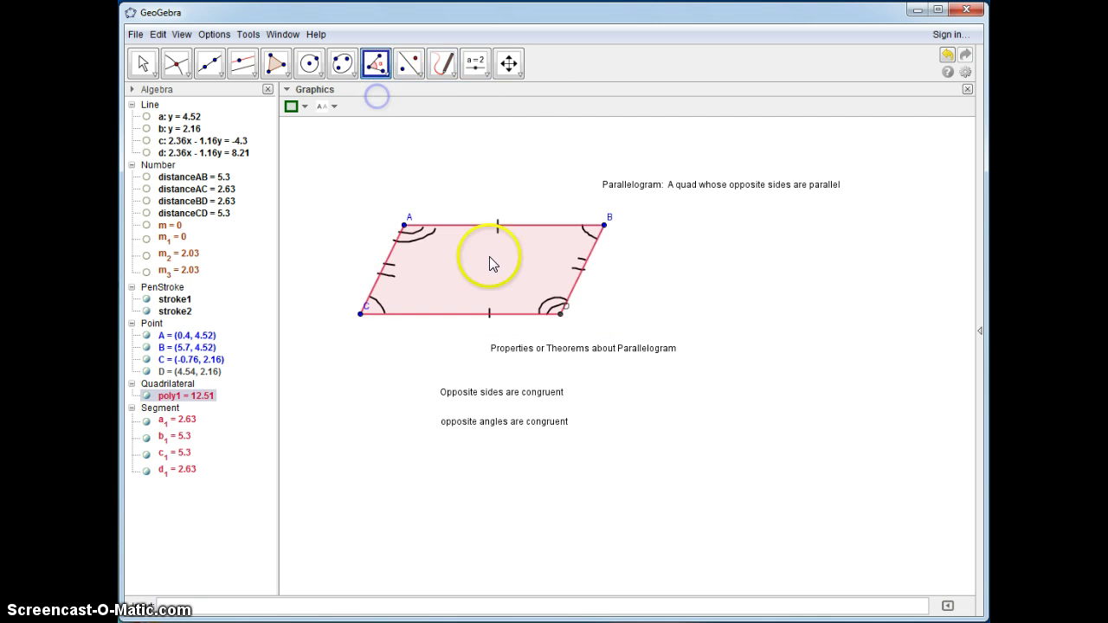
pyautogui.click(477, 250)
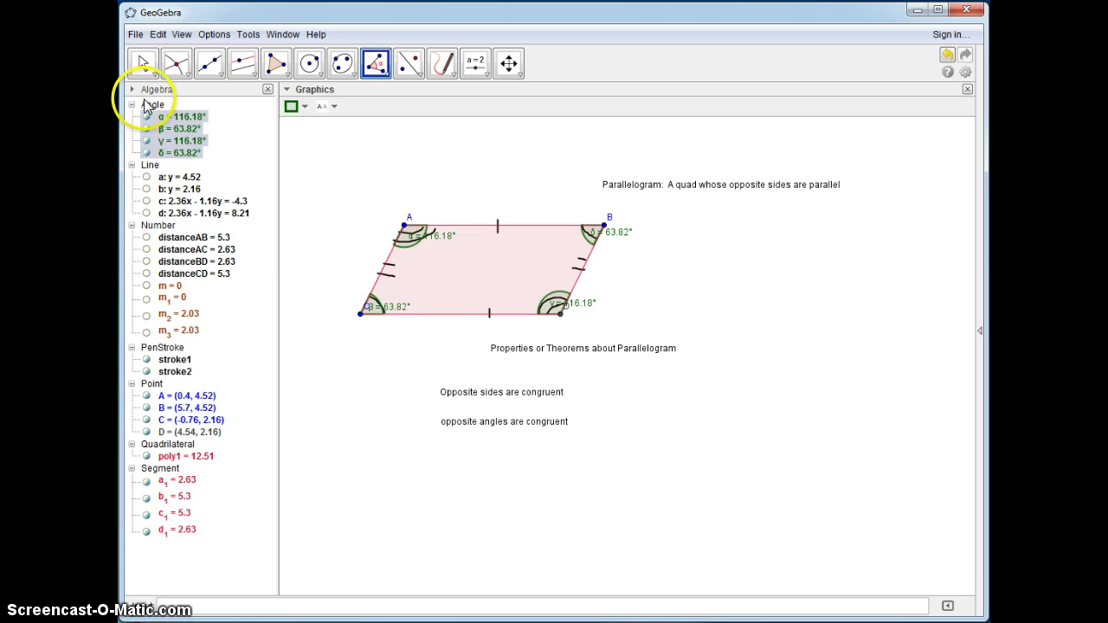
# - Drag vertex A so opposite angles read 113.79° and 66.21°
pyautogui.click(143, 63)
pyautogui.click(402, 223)
pyautogui.moveTo(402, 223)
pyautogui.mouseDown()
pyautogui.moveTo(396, 217)
pyautogui.moveTo(404, 227)
pyautogui.mouseUp()
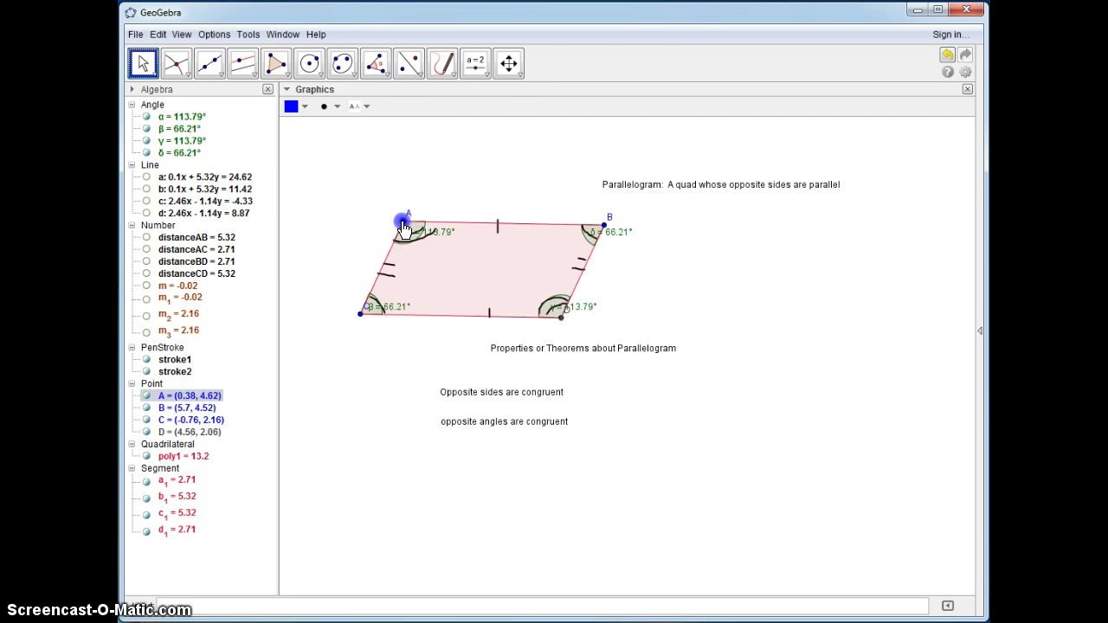
# - Hide pen strokes stroke1 and stroke2 in the Algebra view
pyautogui.click(146, 359)
pyautogui.click(147, 372)
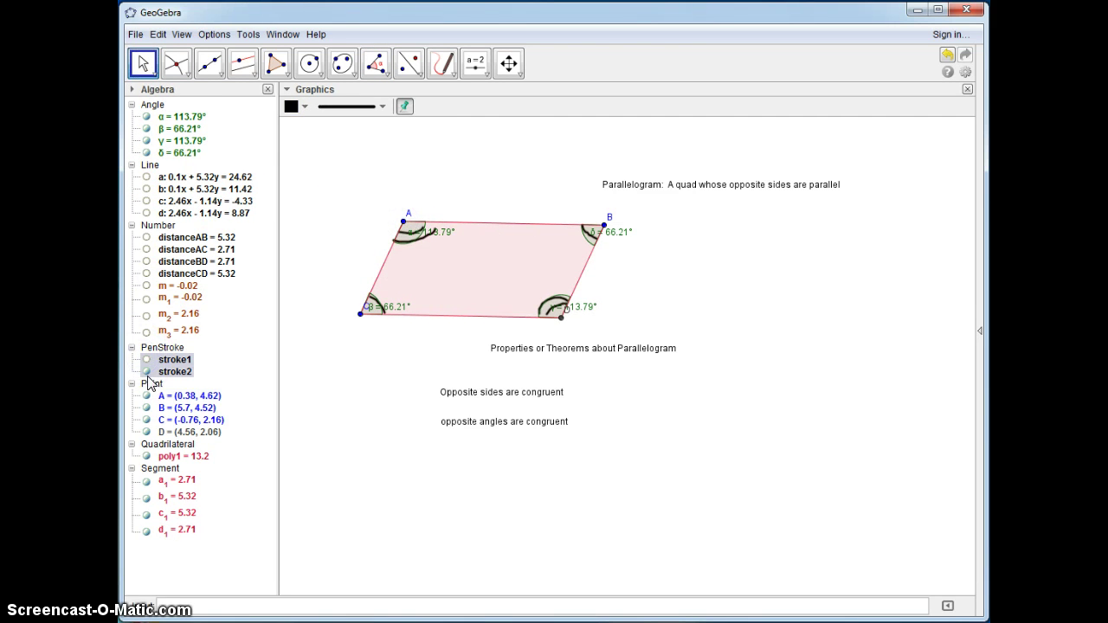
pyautogui.click(146, 372)
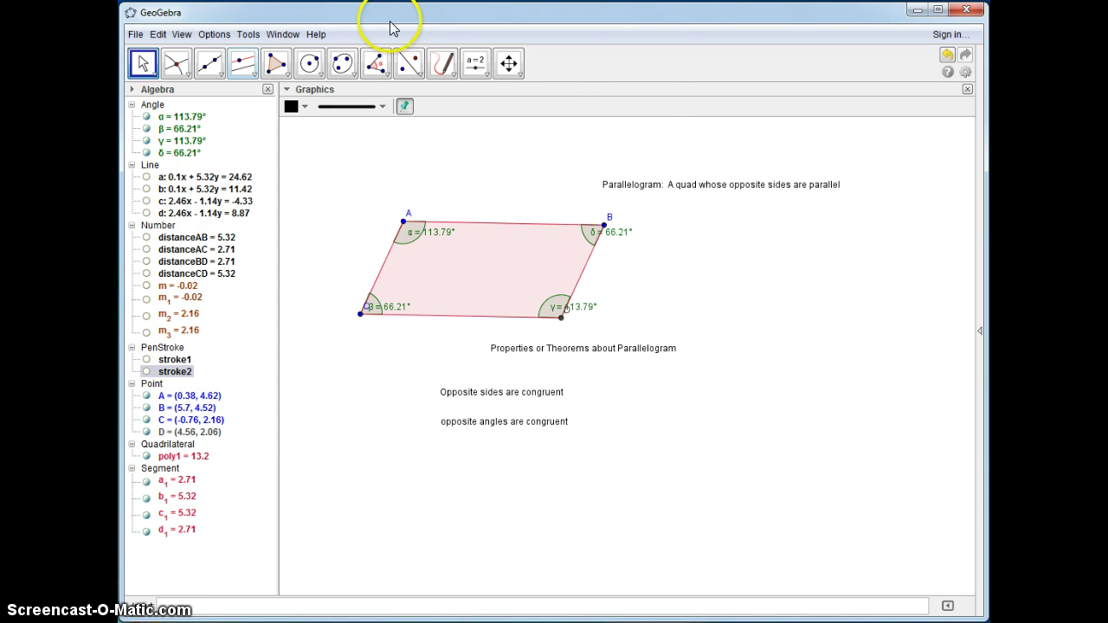
# - Start a text below the properties: 'Adjacent angles are supplementary or they add to 180 degrees'
pyautogui.click(439, 64)
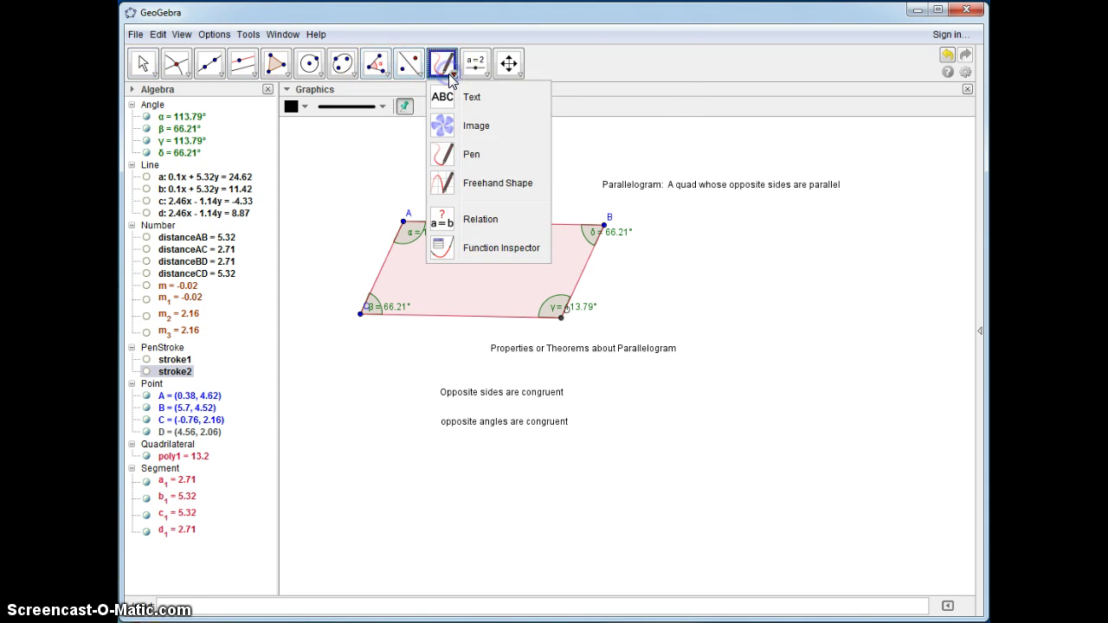
pyautogui.click(444, 97)
pyautogui.click(457, 450)
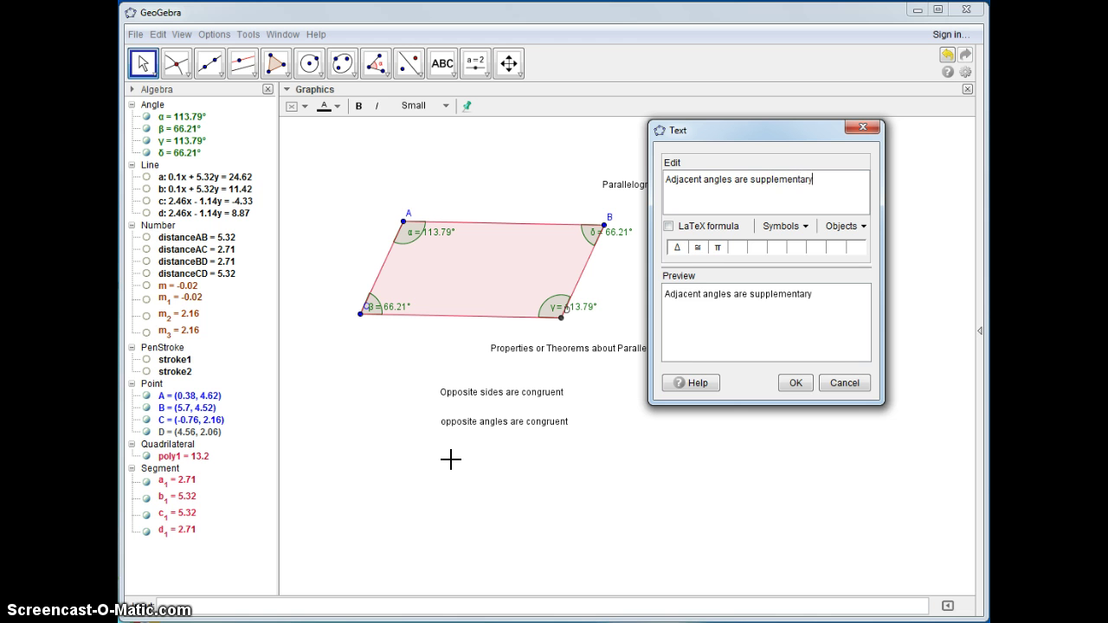
pyautogui.write('they add to')
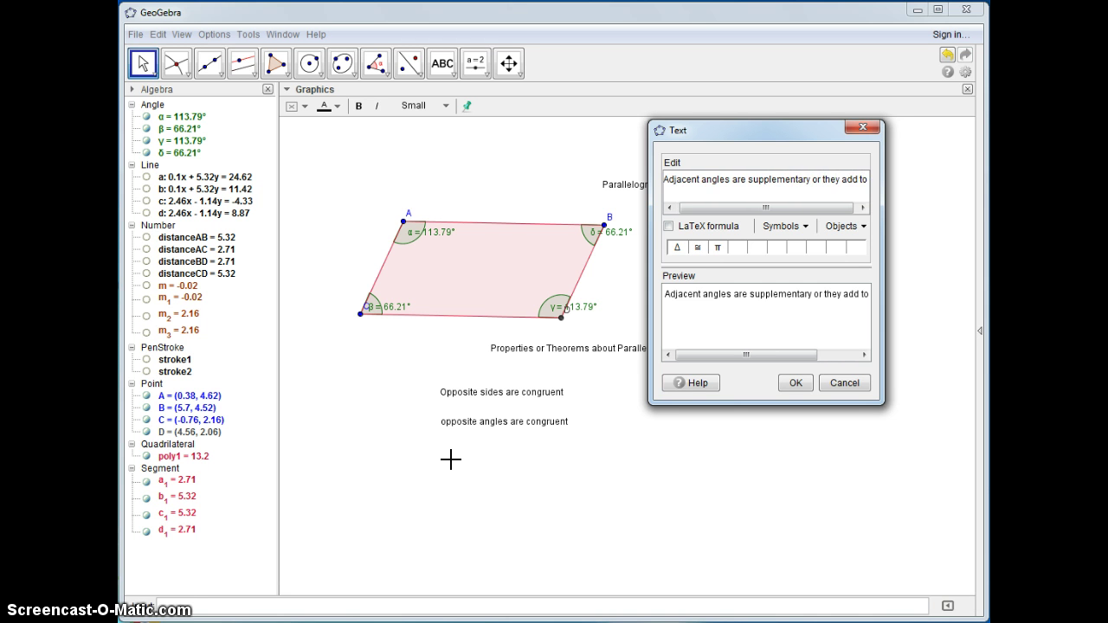
pyautogui.write(' 180 degrees')
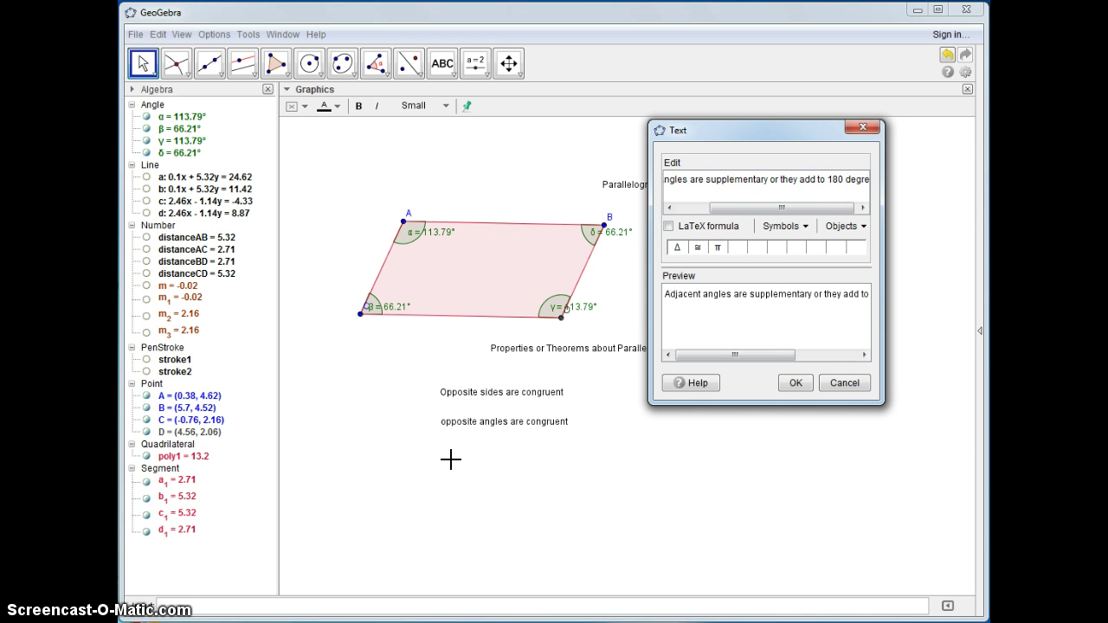
# - Place the adjacent-angles text and round values to 0 decimals, giving 114° and 66°
pyautogui.click(794, 384)
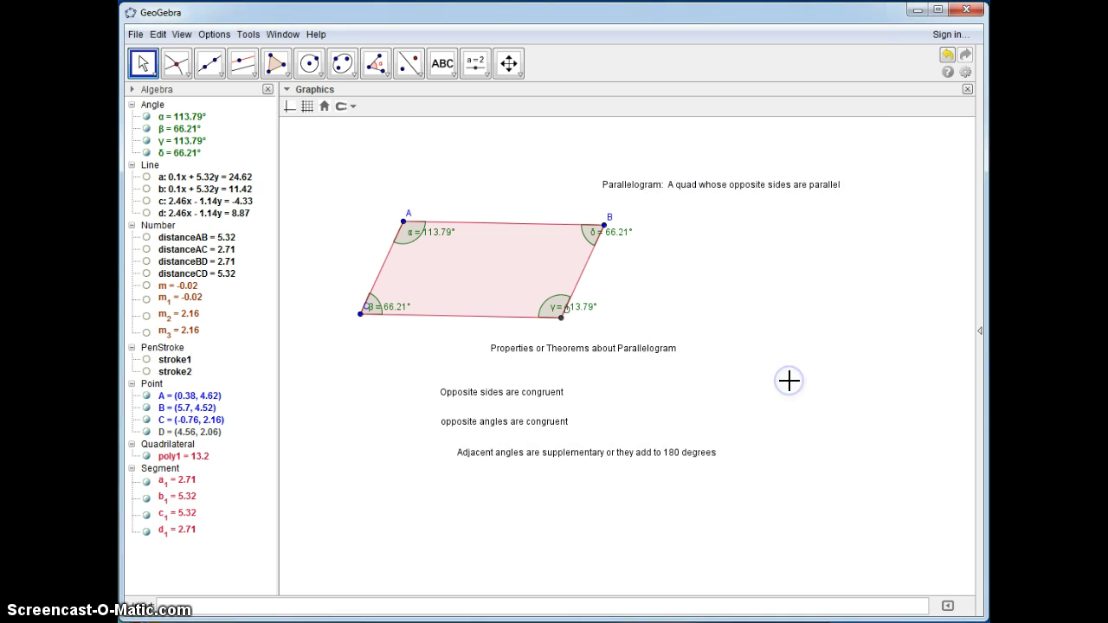
pyautogui.click(214, 34)
pyautogui.click(391, 69)
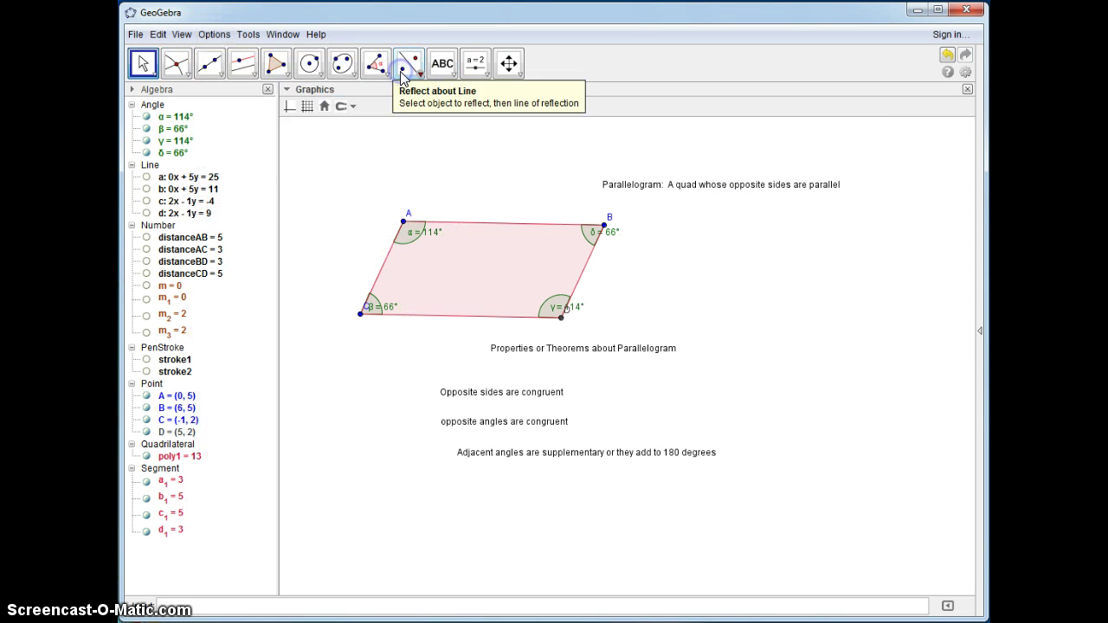
pyautogui.click(444, 233)
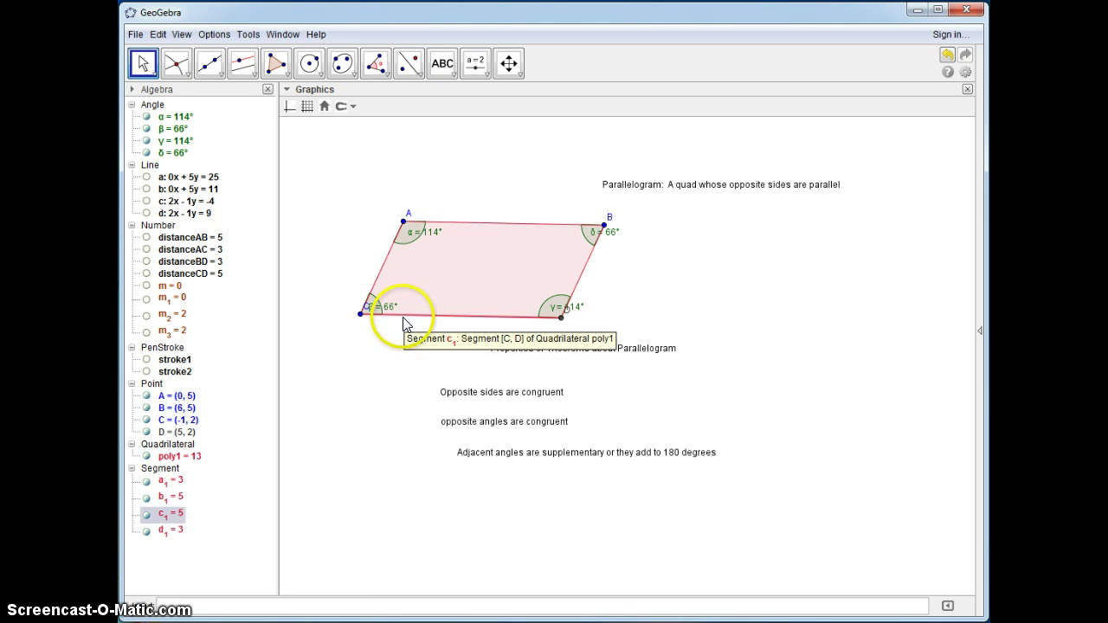
pyautogui.press('super')
# - Launch Windows Calculator and compute 114 + 66 = 180
pyautogui.click(121, 413)
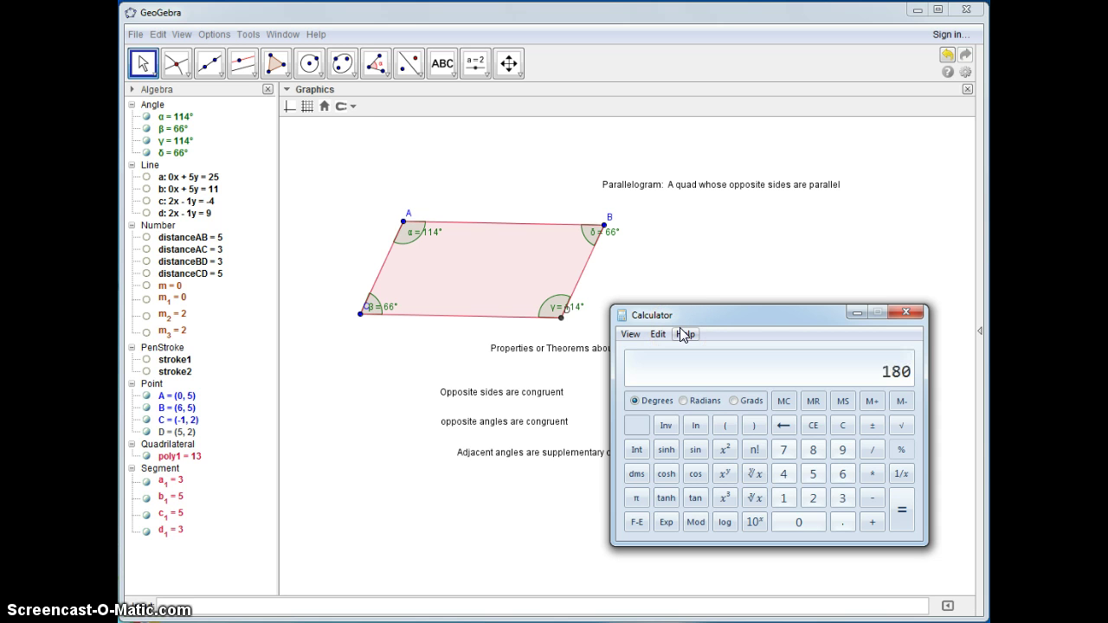
# - Close Calculator and place the text 'Diagonals Bisect each other' below the adjacent-angles statement
pyautogui.click(906, 313)
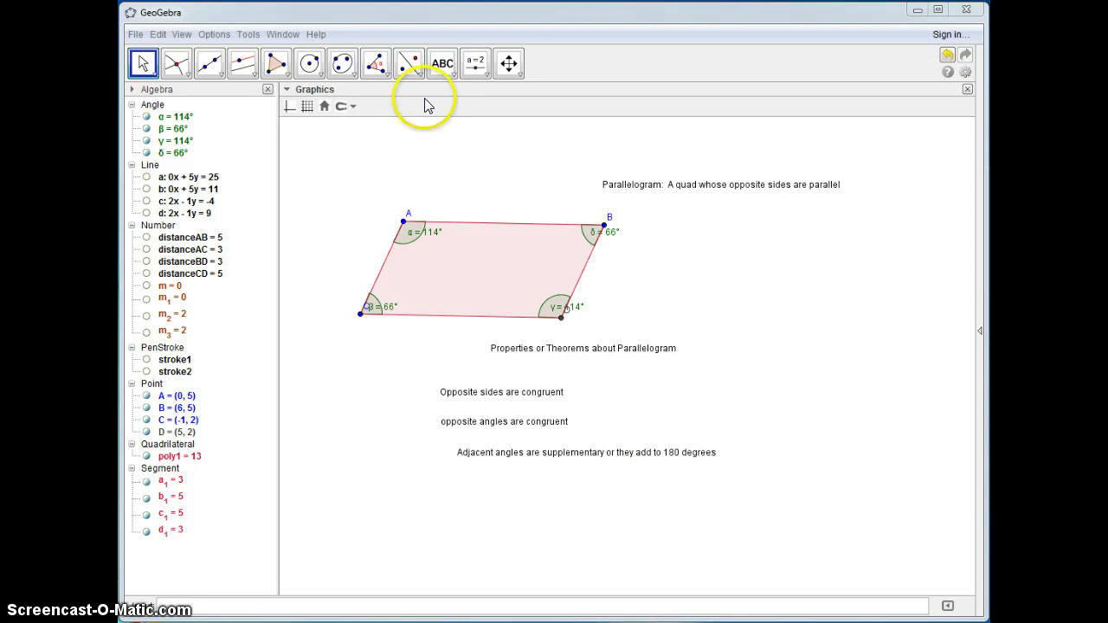
pyautogui.click(442, 64)
pyautogui.click(442, 64)
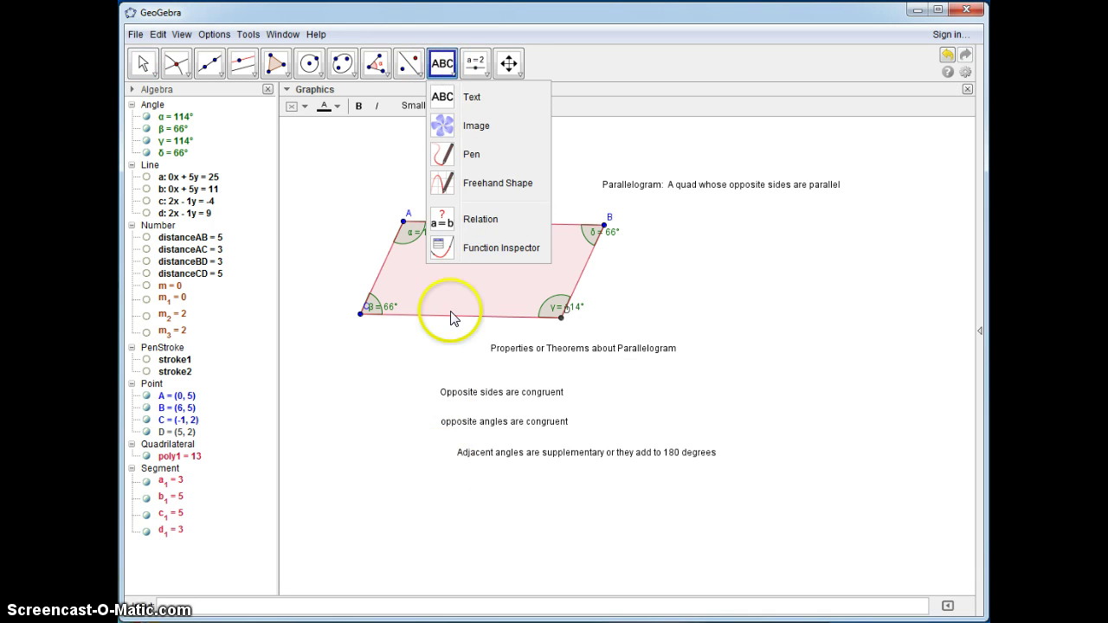
pyautogui.click(457, 97)
pyautogui.click(455, 525)
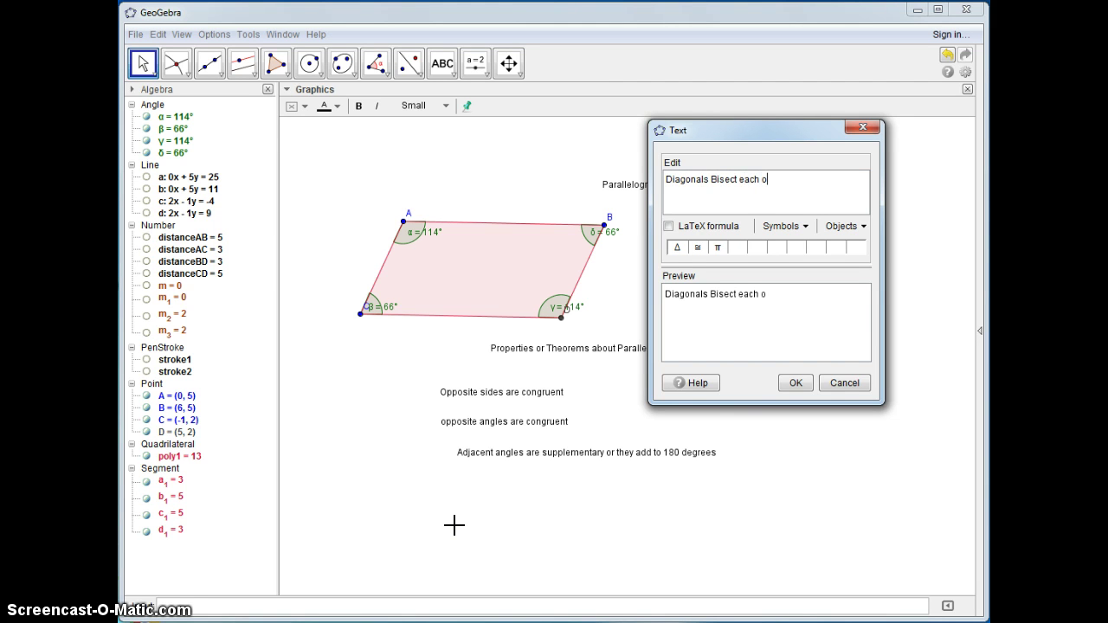
pyautogui.click(794, 383)
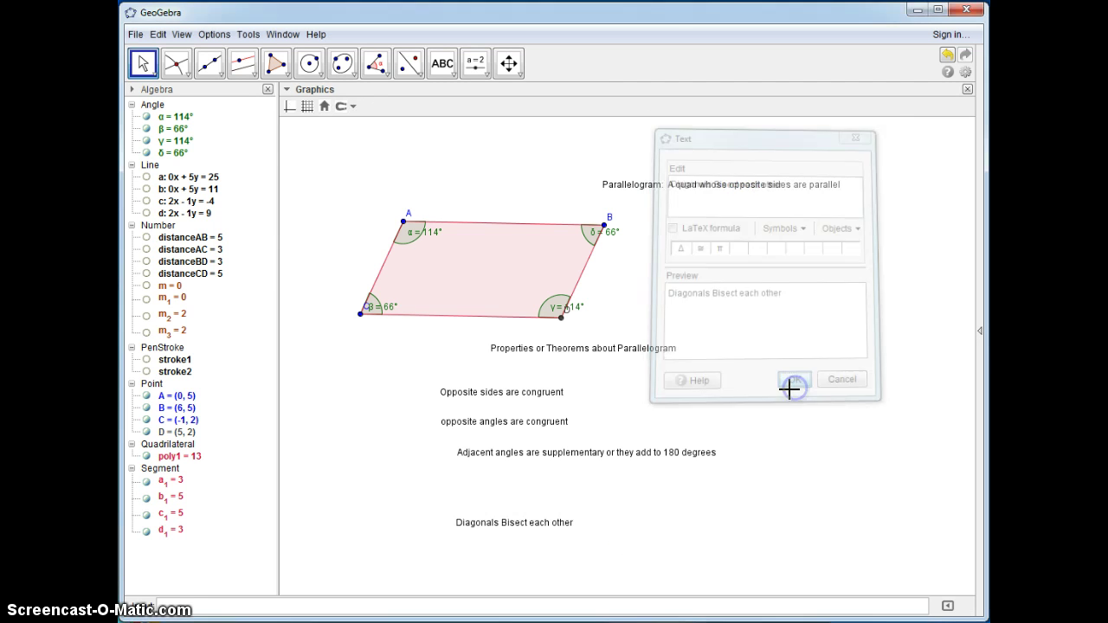
pyautogui.click(152, 59)
# - Draw diagonal segments AD and BC
pyautogui.click(209, 62)
pyautogui.click(220, 124)
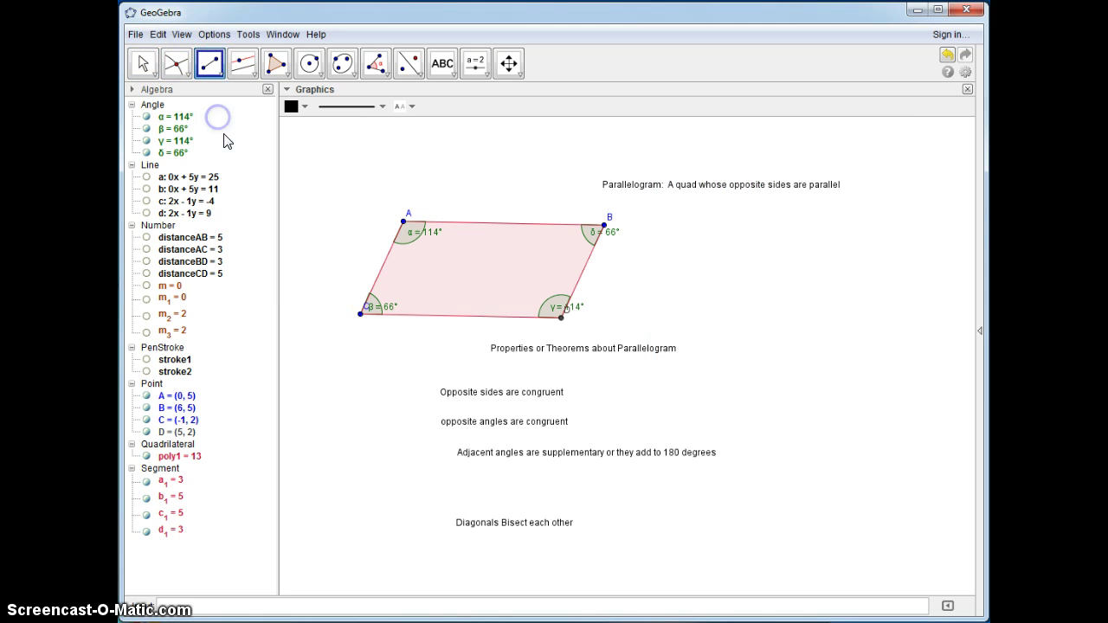
pyautogui.click(404, 221)
pyautogui.click(560, 317)
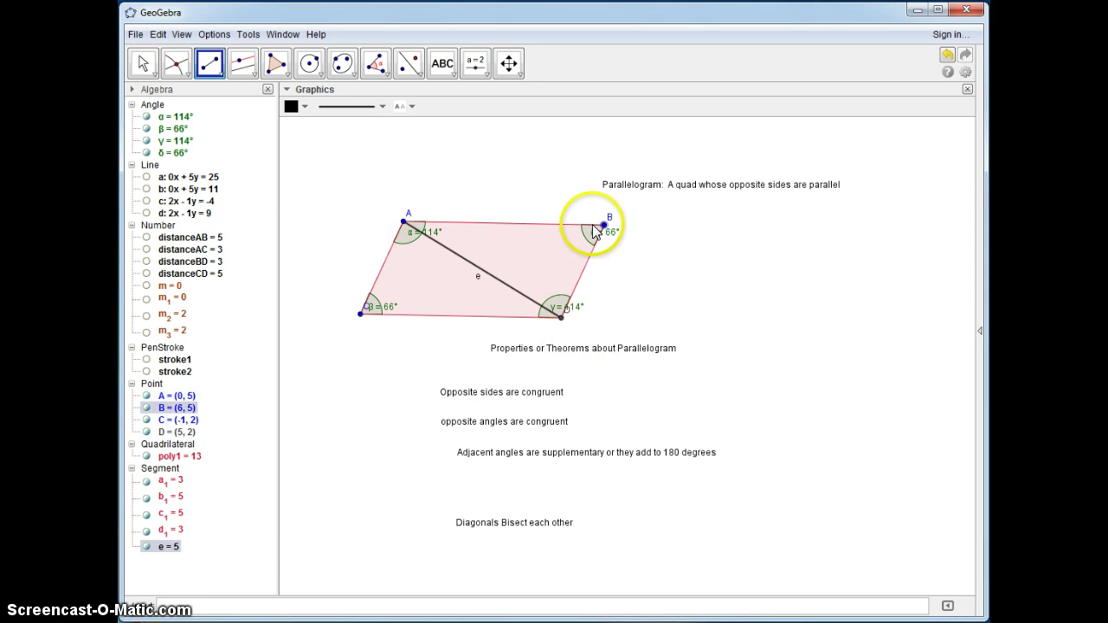
pyautogui.click(604, 226)
pyautogui.click(360, 313)
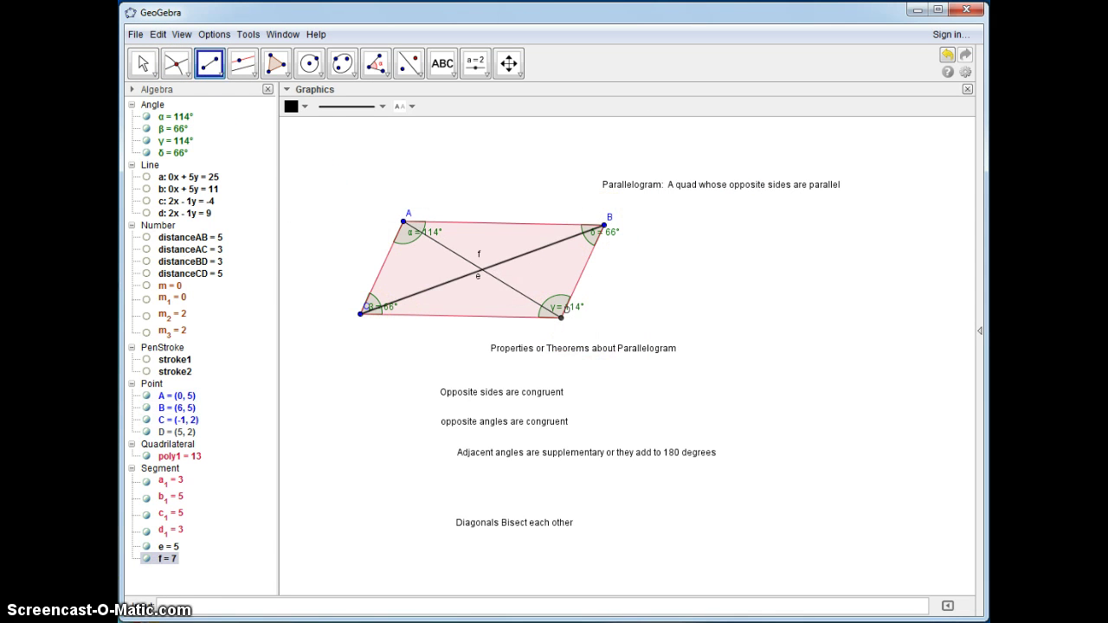
# - Hide the angle markers at A and D and create intersection point E = (2, 3)
pyautogui.click(147, 116)
pyautogui.click(146, 140)
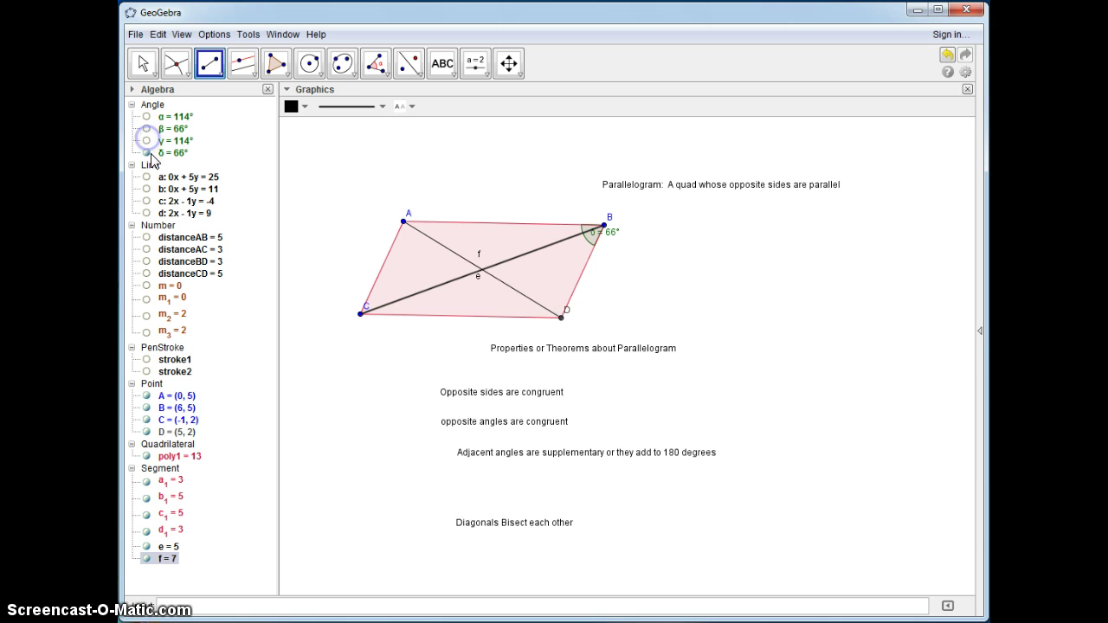
pyautogui.click(442, 64)
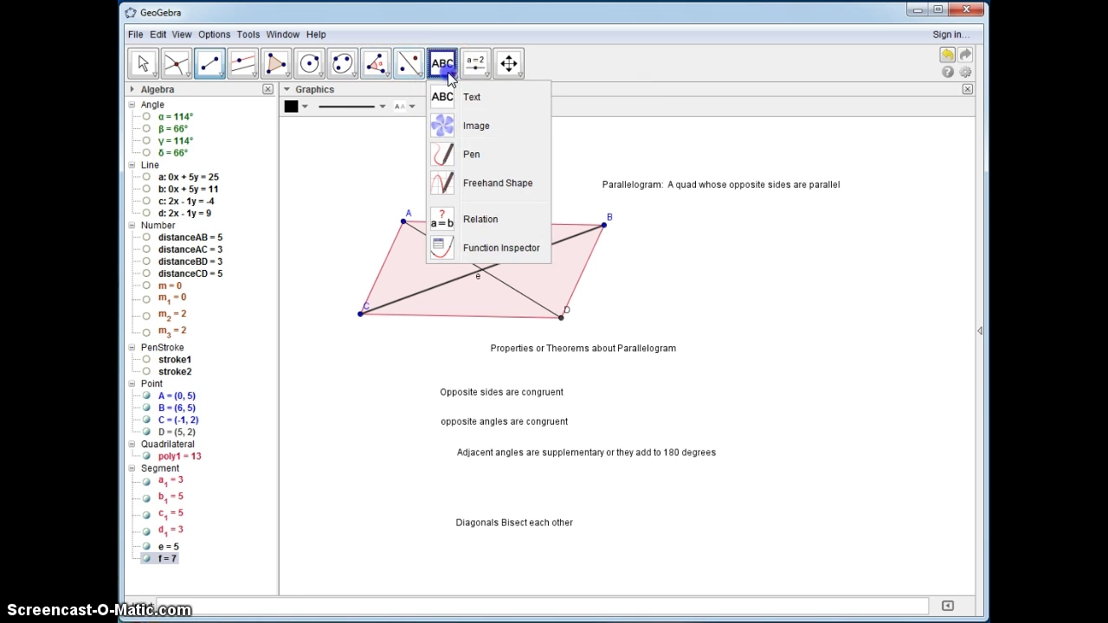
pyautogui.click(449, 156)
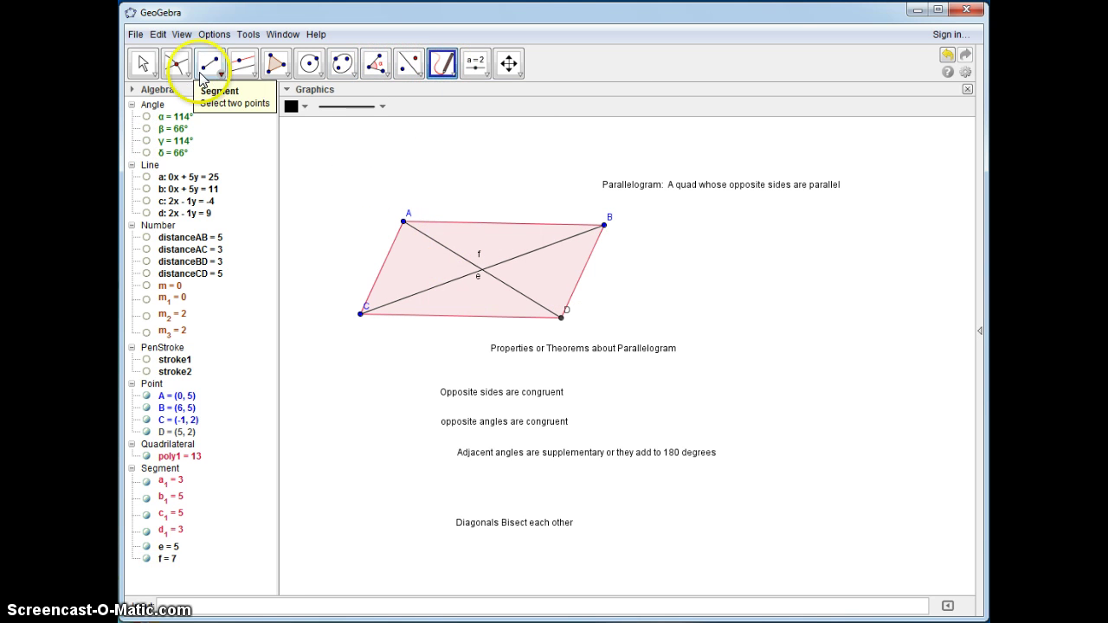
pyautogui.click(176, 64)
pyautogui.click(480, 275)
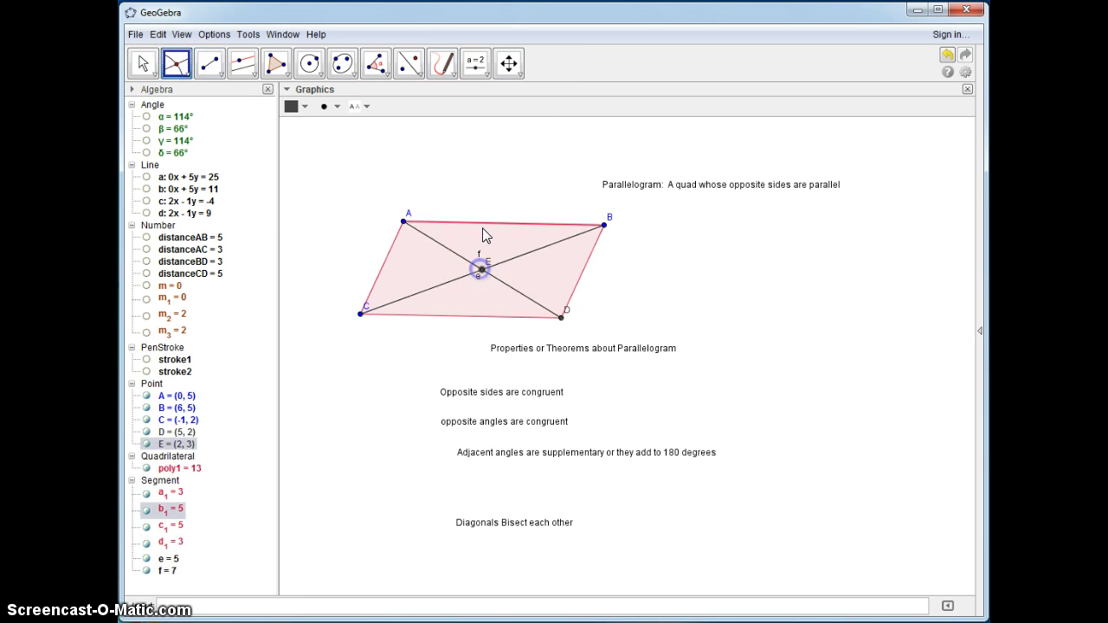
# - Draw single tick marks on AE and ED, double on EB and CE
pyautogui.click(442, 63)
pyautogui.moveTo(448, 253); pyautogui.dragTo(441, 246)
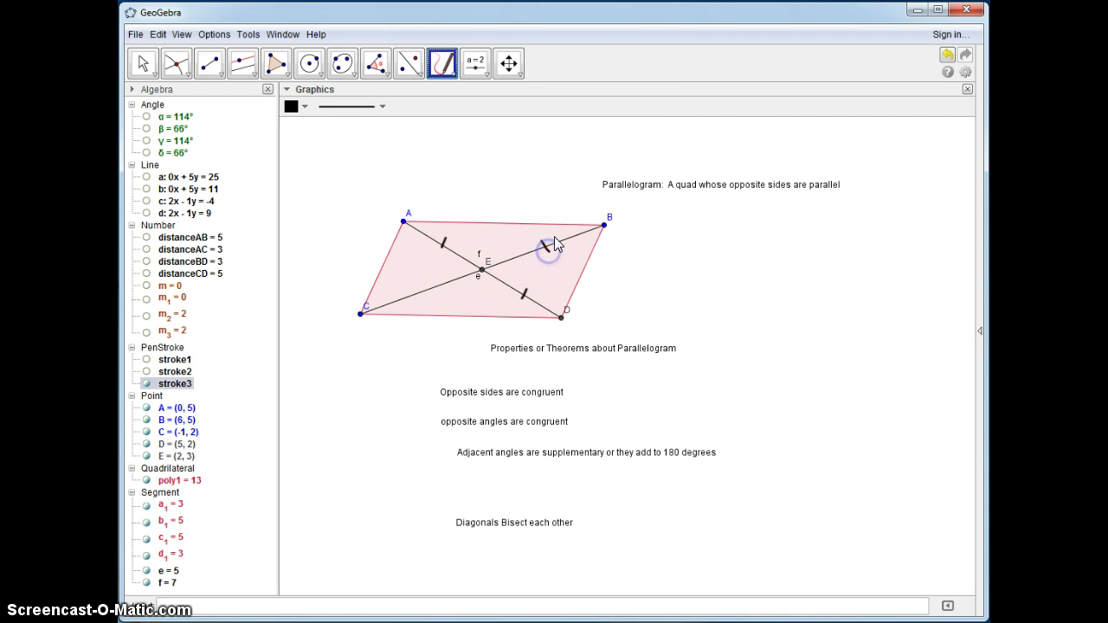
pyautogui.moveTo(555, 249); pyautogui.dragTo(558, 236)
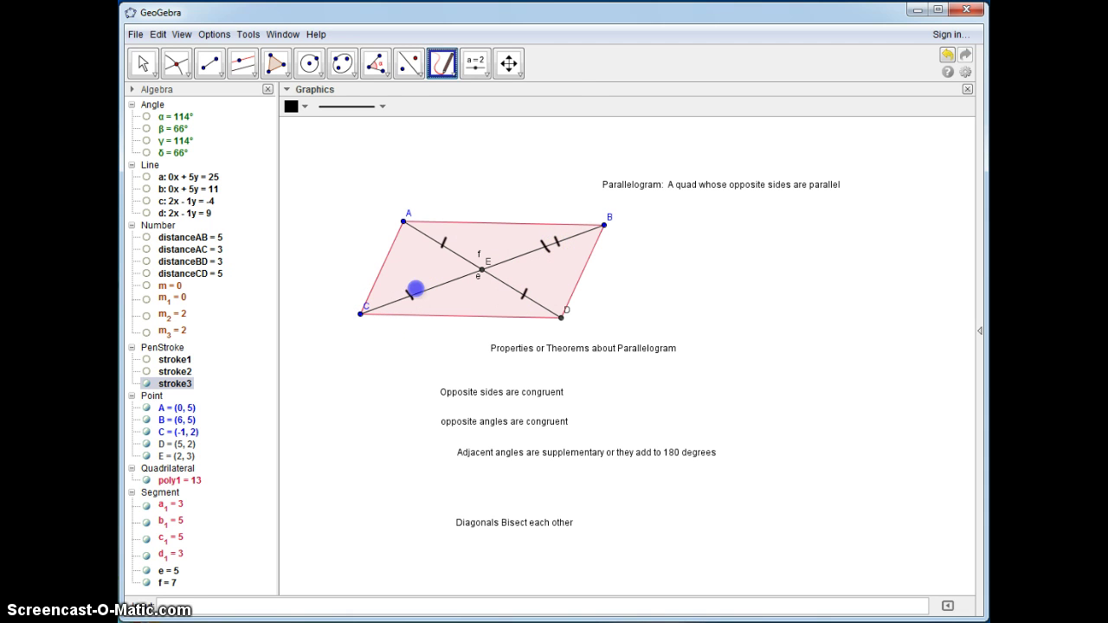
# - Label the distances AE, ED, EB and EC
pyautogui.click(377, 64)
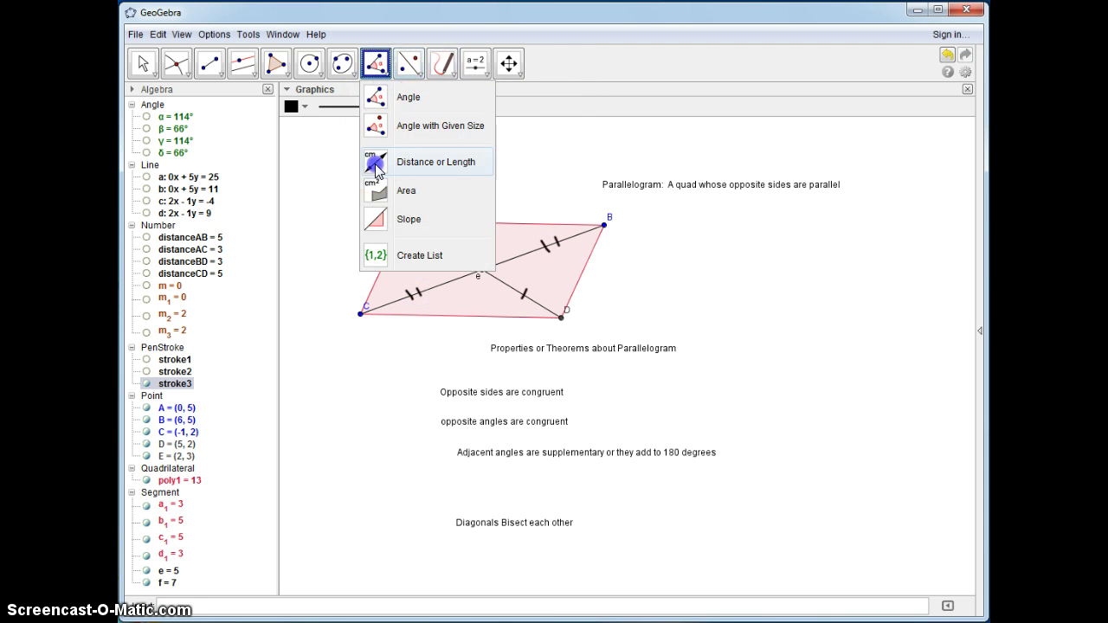
pyautogui.click(374, 161)
pyautogui.click(413, 224)
pyautogui.click(482, 270)
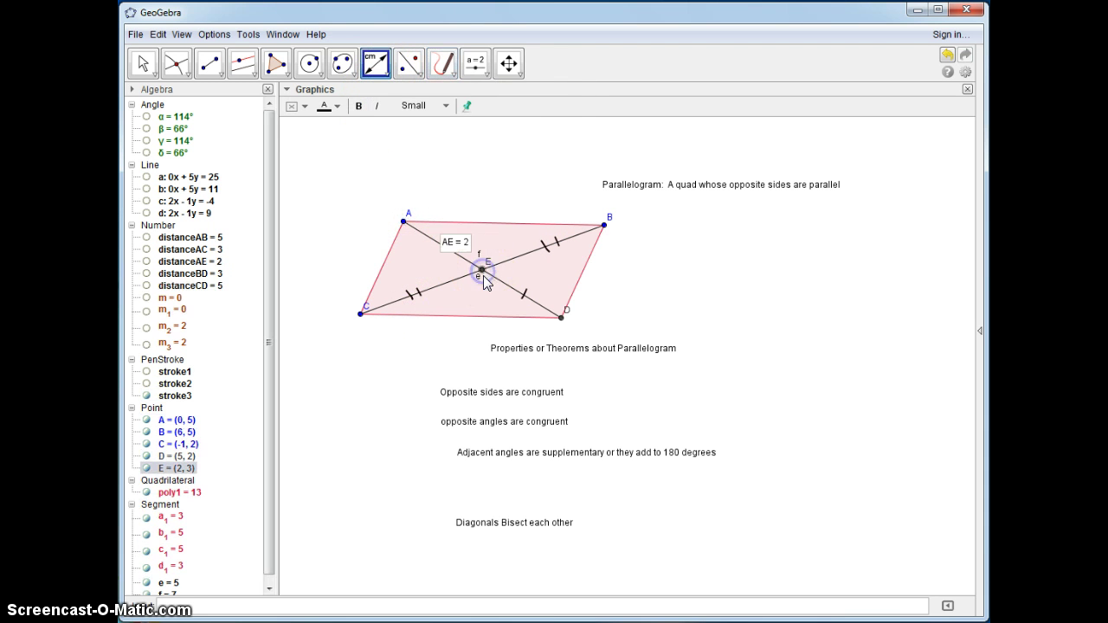
pyautogui.click(559, 315)
pyautogui.click(482, 270)
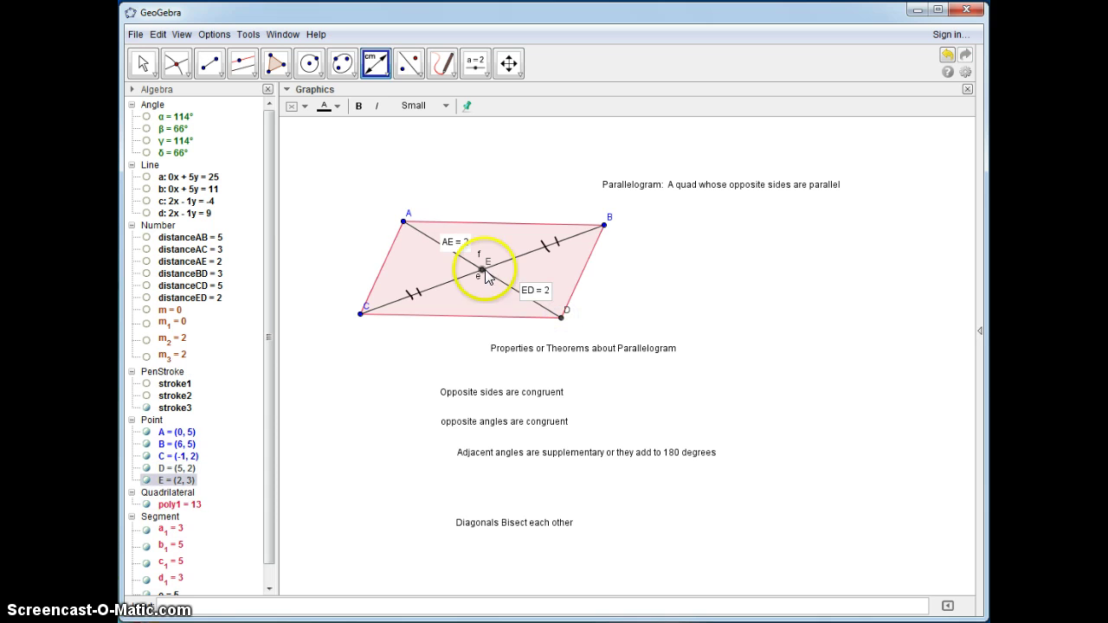
pyautogui.click(593, 237)
pyautogui.click(482, 270)
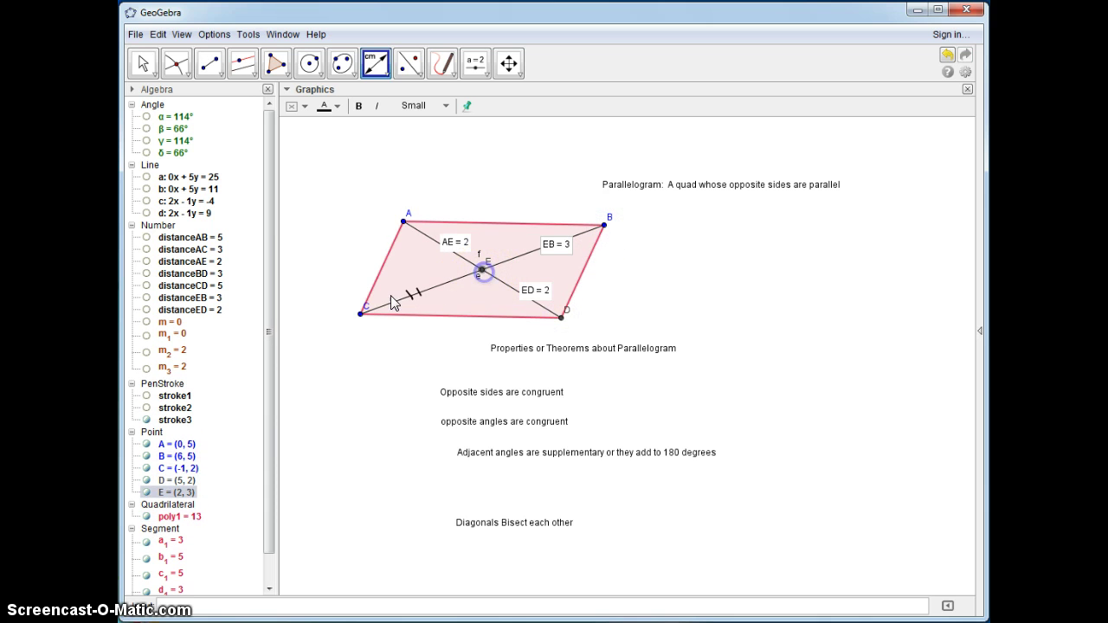
pyautogui.click(363, 313)
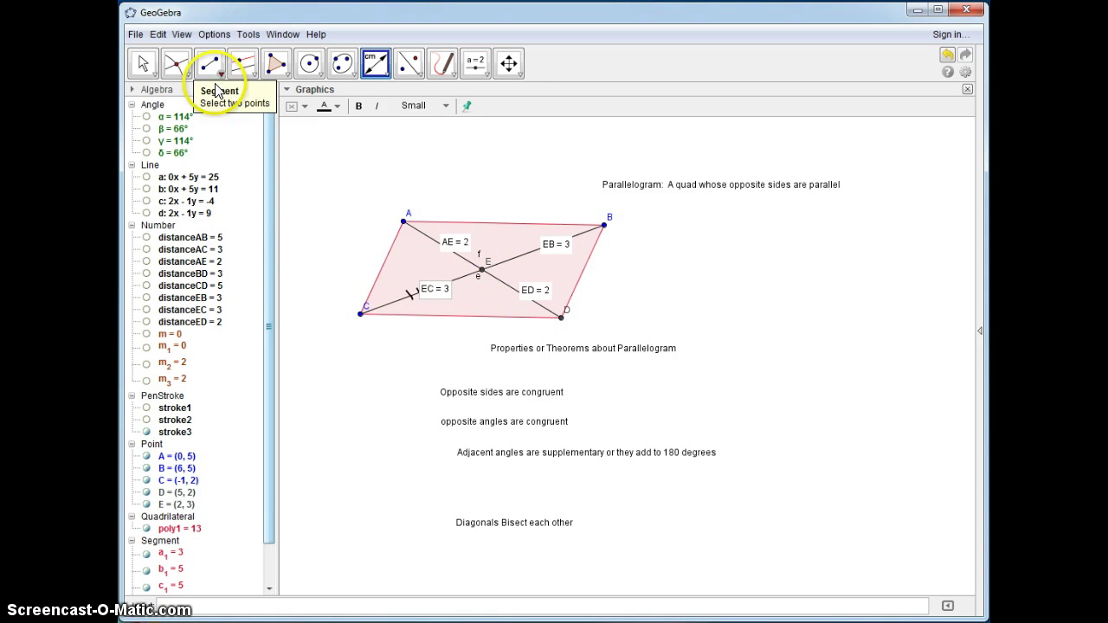
# - Set rounding to 2 decimal places
pyautogui.click(214, 34)
pyautogui.moveTo(234, 71)
pyautogui.click(358, 104)
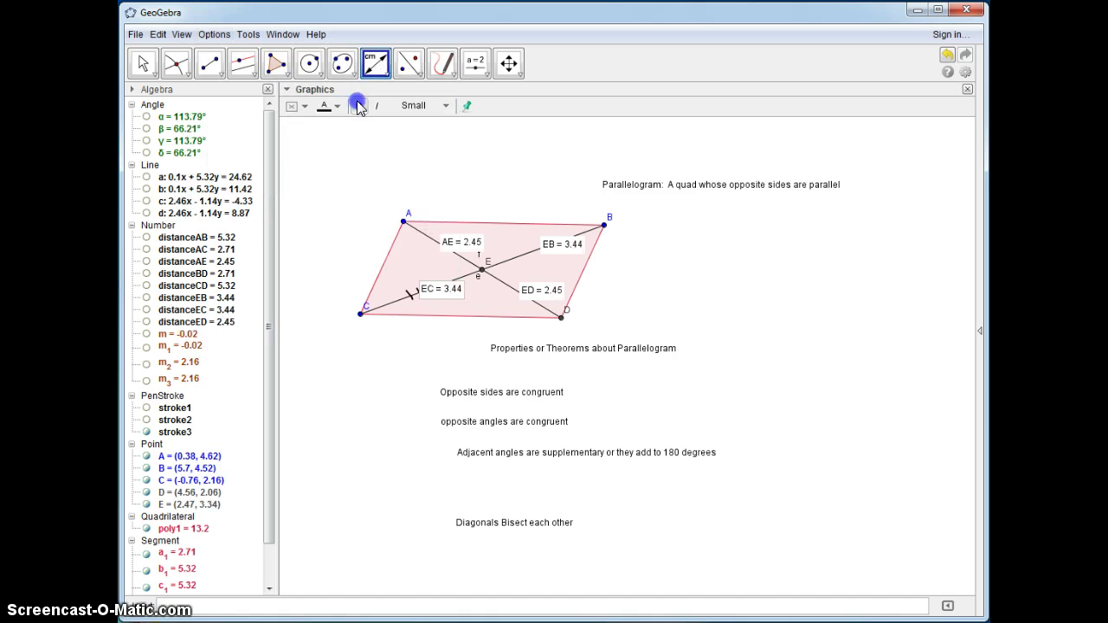
# - Drag vertices A and C, keeping AE = ED = 2.9 and EB = EC = 3.41
pyautogui.click(143, 63)
pyautogui.moveTo(403, 221); pyautogui.dragTo(392, 213)
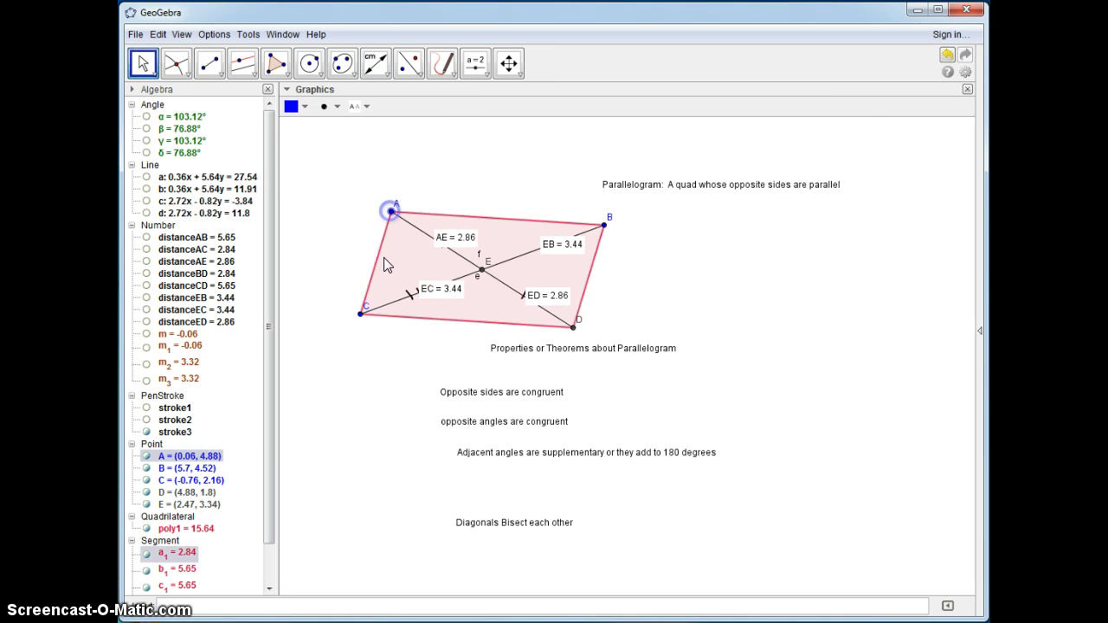
pyautogui.moveTo(360, 313); pyautogui.dragTo(364, 323)
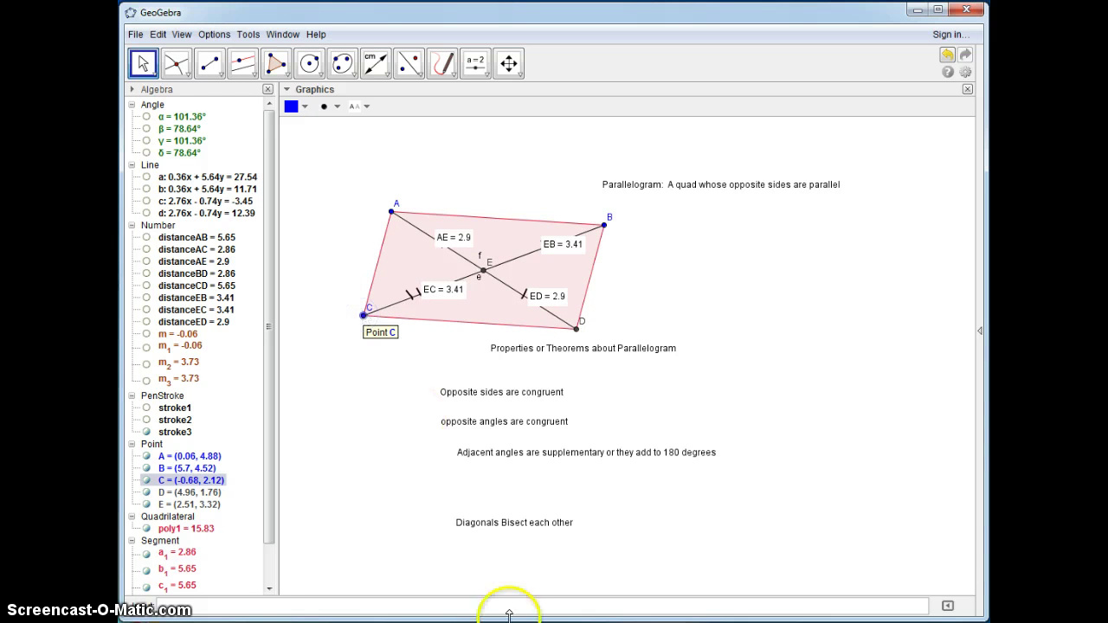
pyautogui.click(398, 216)
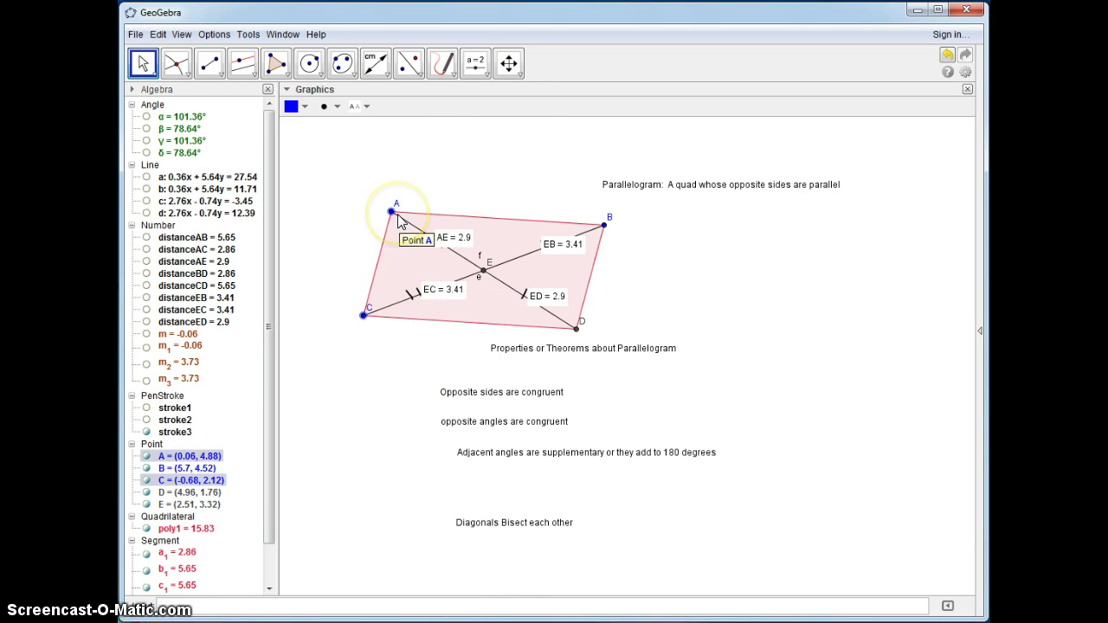
pyautogui.click(486, 271)
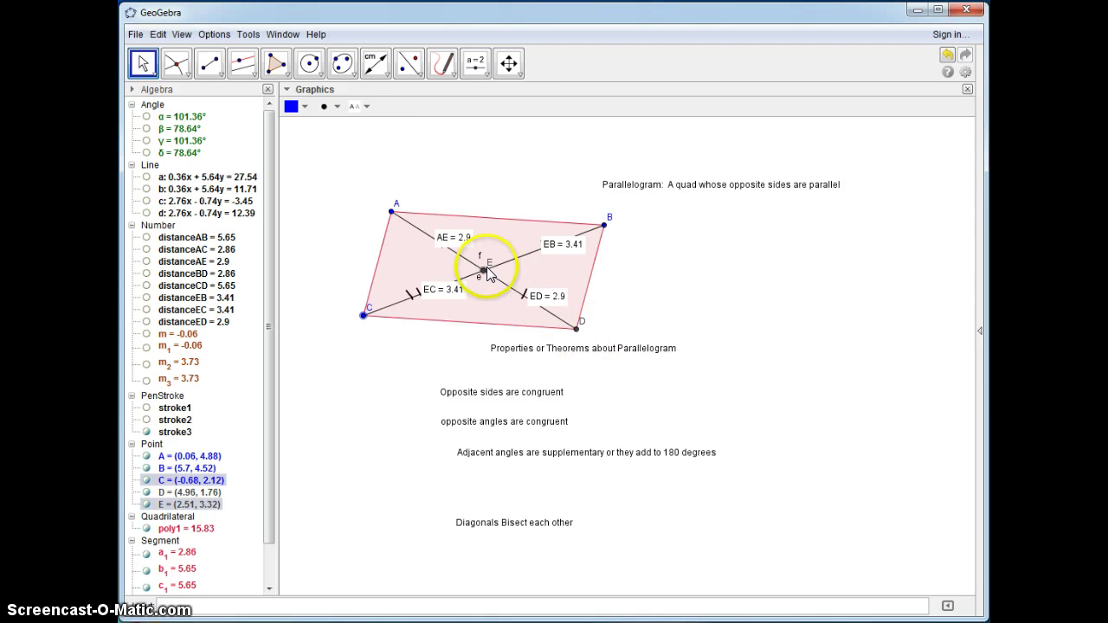
# - Create midpoint F of A and D and midpoint G of C and B
pyautogui.click(186, 78)
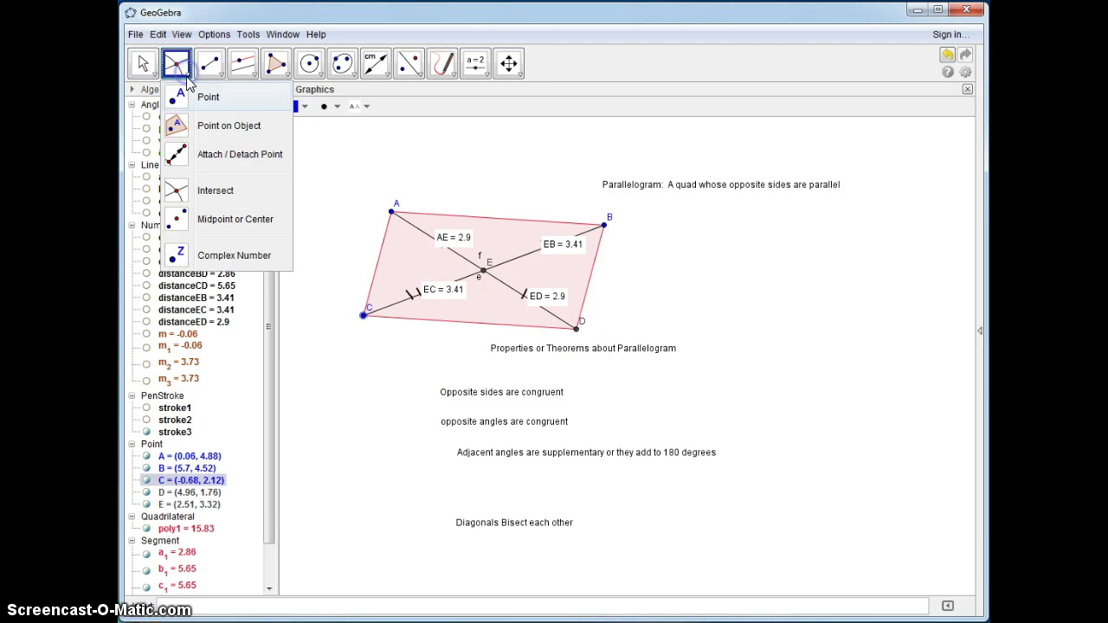
pyautogui.click(208, 219)
pyautogui.click(391, 211)
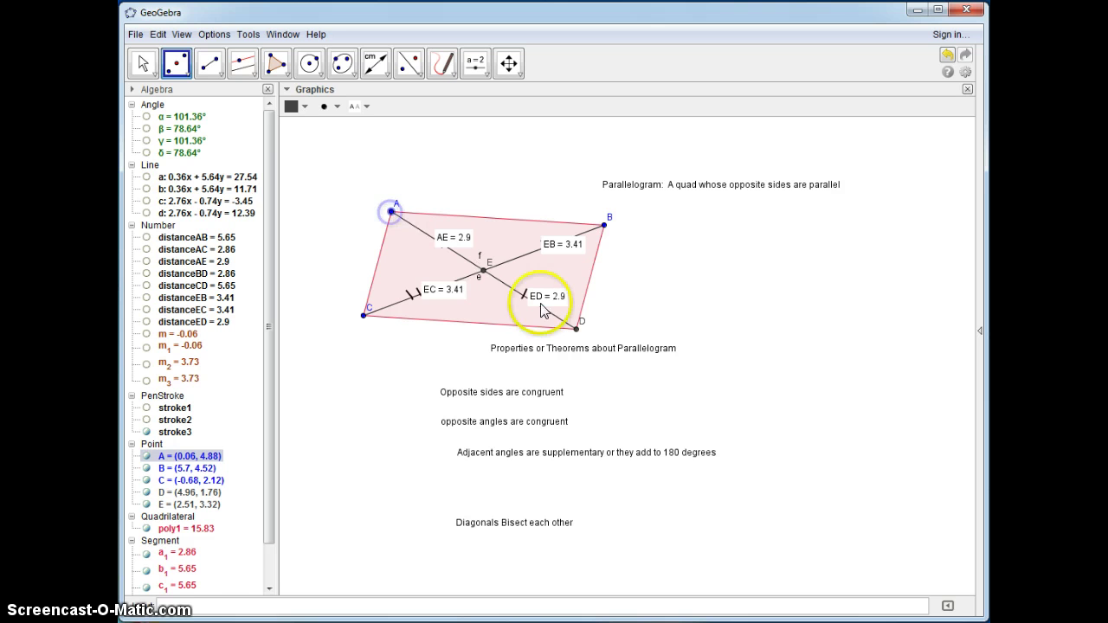
pyautogui.click(576, 327)
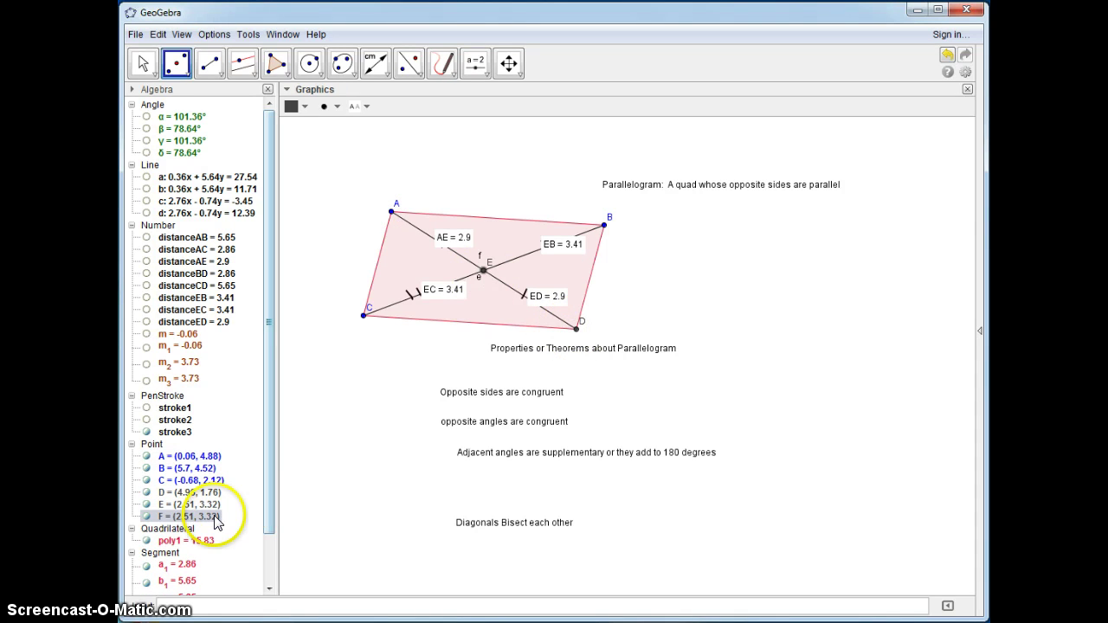
pyautogui.click(364, 315)
pyautogui.click(604, 225)
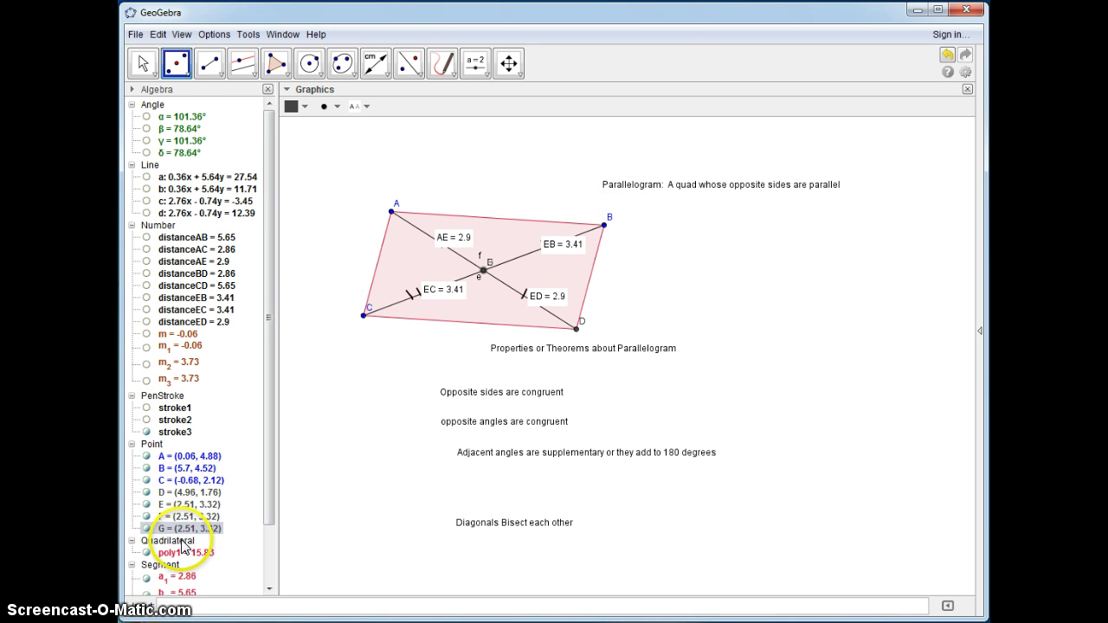
# - Drag A and C; halves stay equal at AE = ED = 3.01, EB = EC = 3.41
pyautogui.click(143, 63)
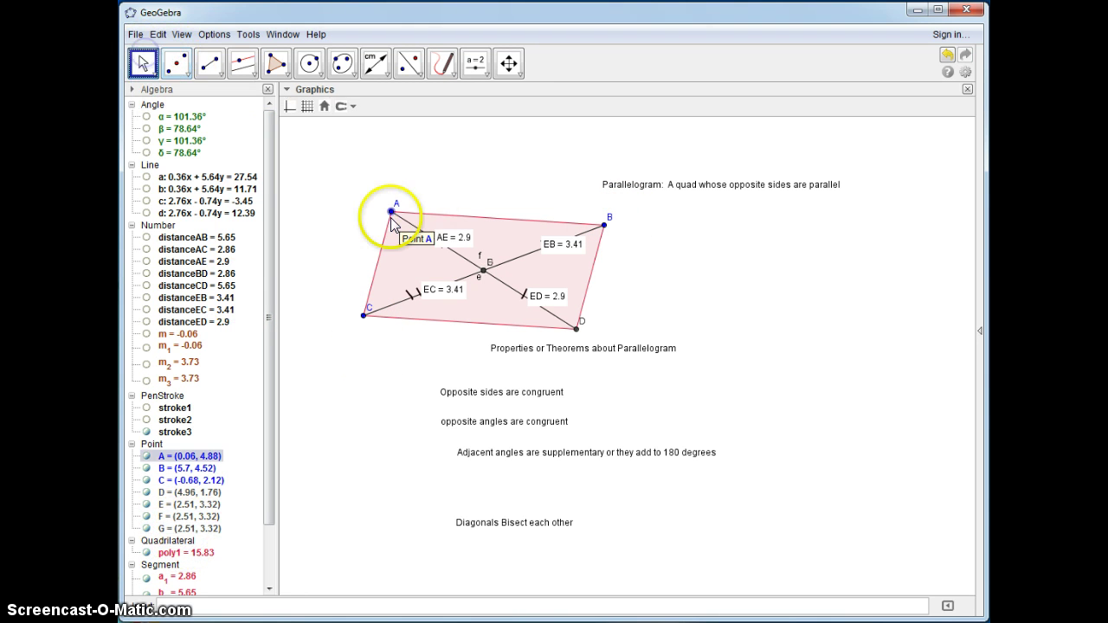
pyautogui.moveTo(391, 213); pyautogui.dragTo(384, 217)
pyautogui.moveTo(364, 315); pyautogui.dragTo(363, 318)
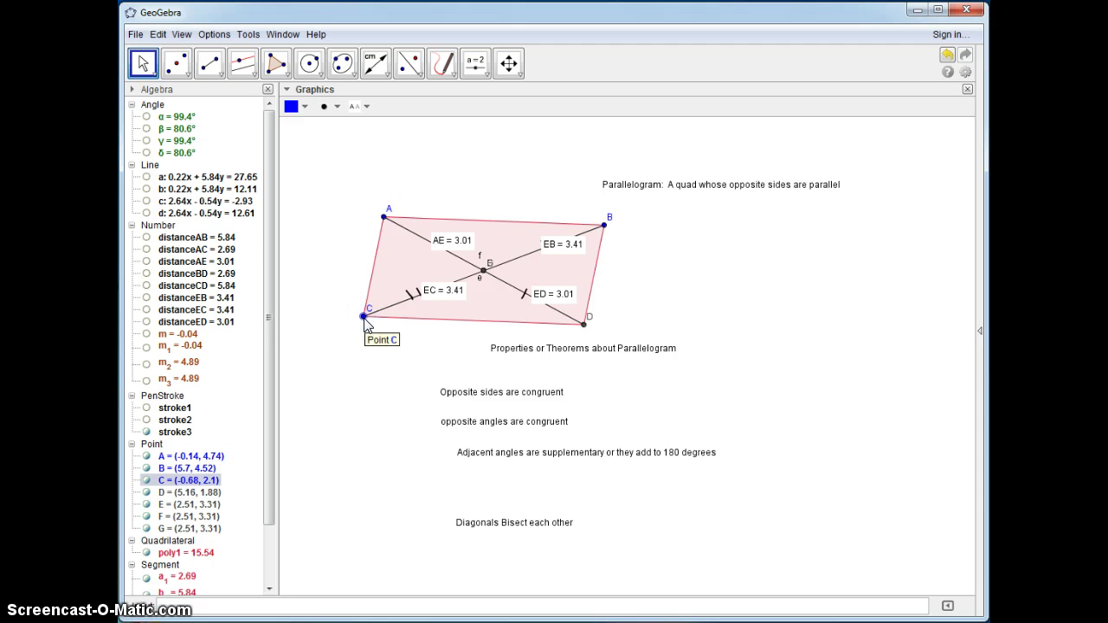